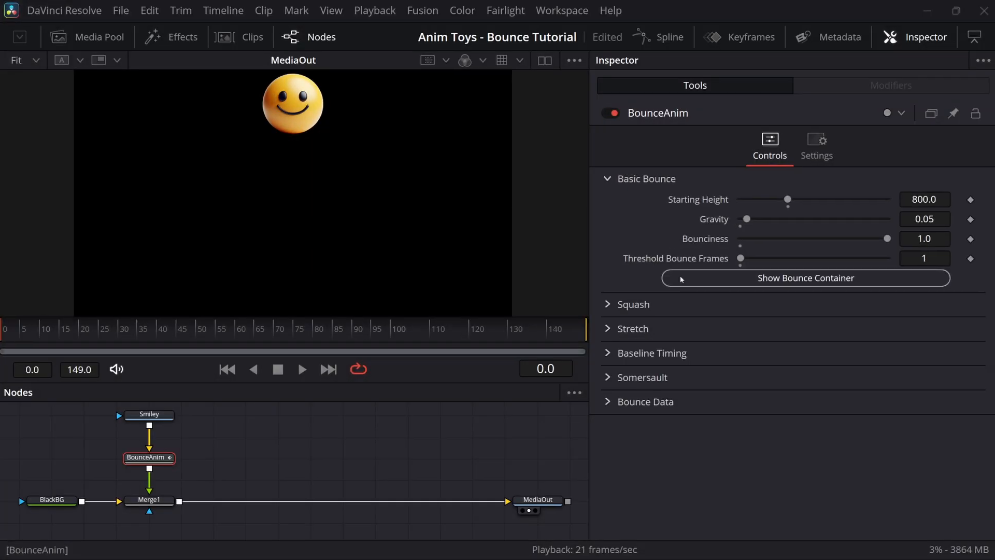
Step: Show the bounce container outline and test the Starting Height slider down to zero and back up
left_click(681, 279)
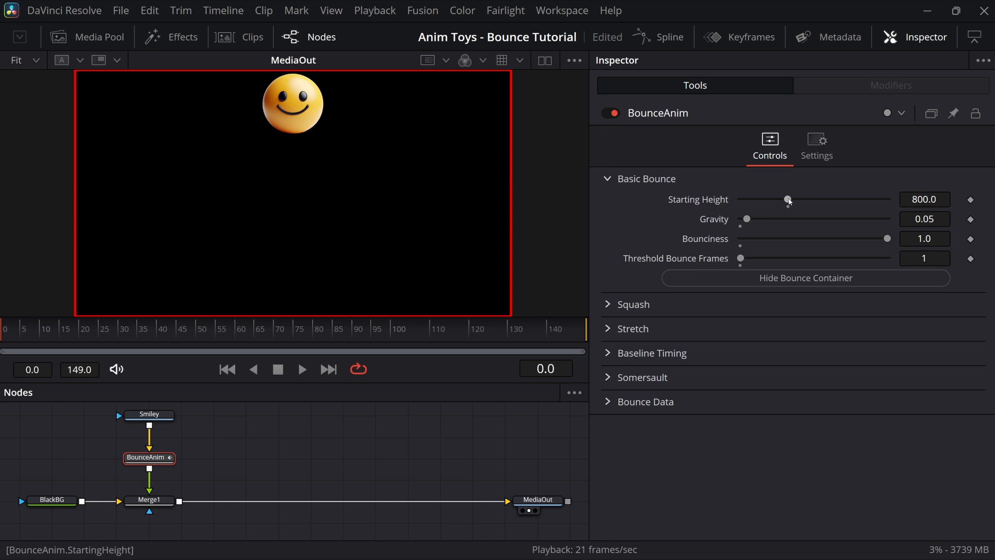
left_click_drag(789, 201, 733, 201)
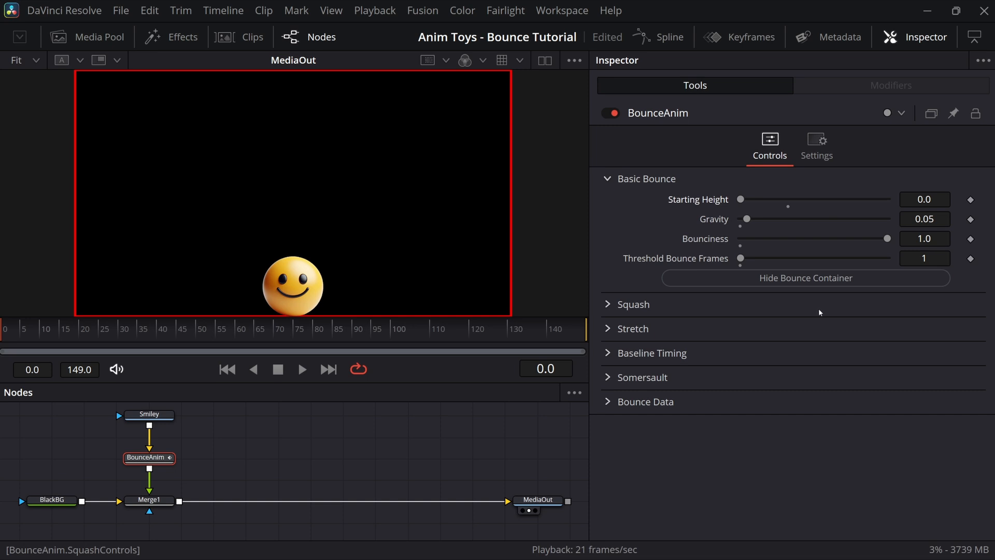
left_click_drag(741, 201, 783, 198)
Step: Set Starting Height to 800, play the bounce, and select the BounceAnim node
left_click(936, 199)
type("800")
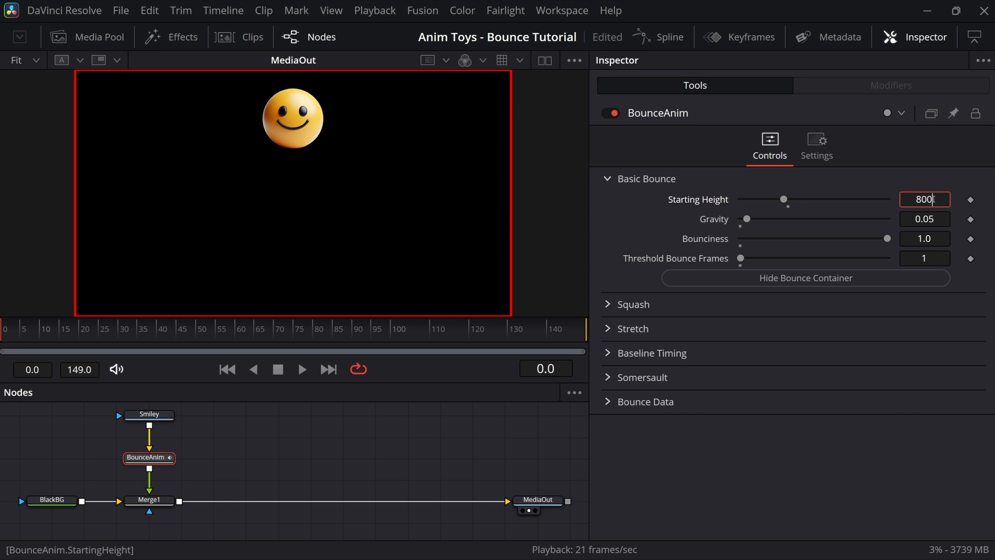
key("Tab")
left_click(302, 368)
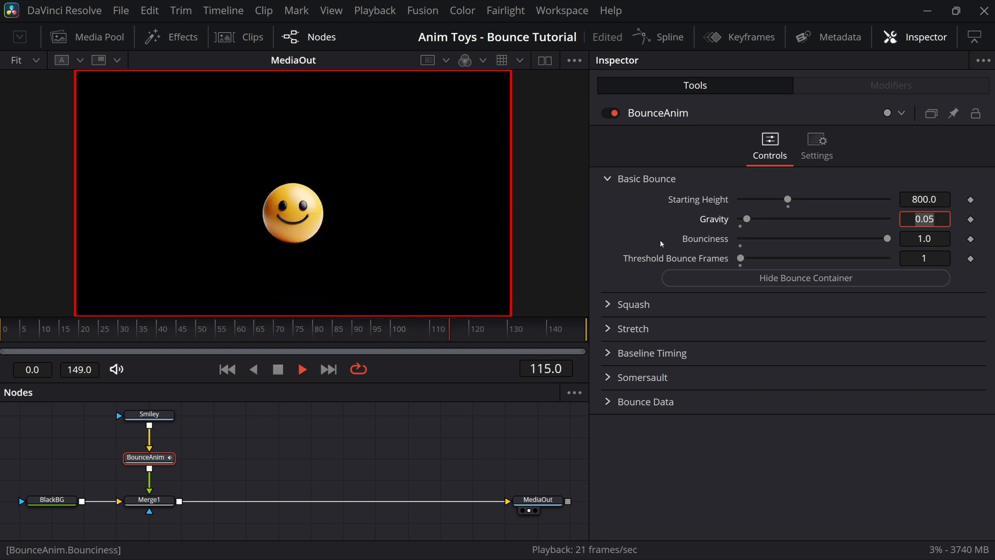
left_click(161, 457)
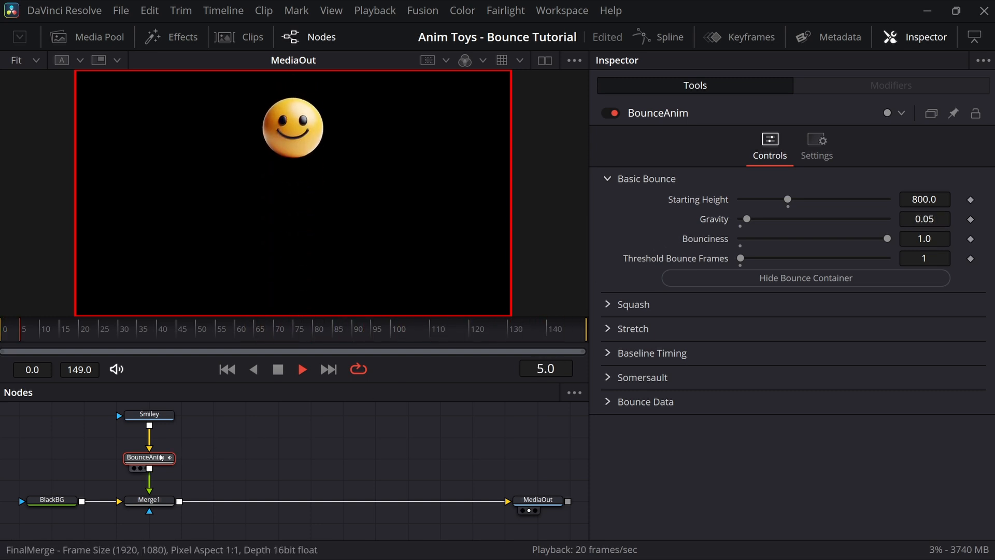
key("shift+space")
type("xf")
left_click(516, 428)
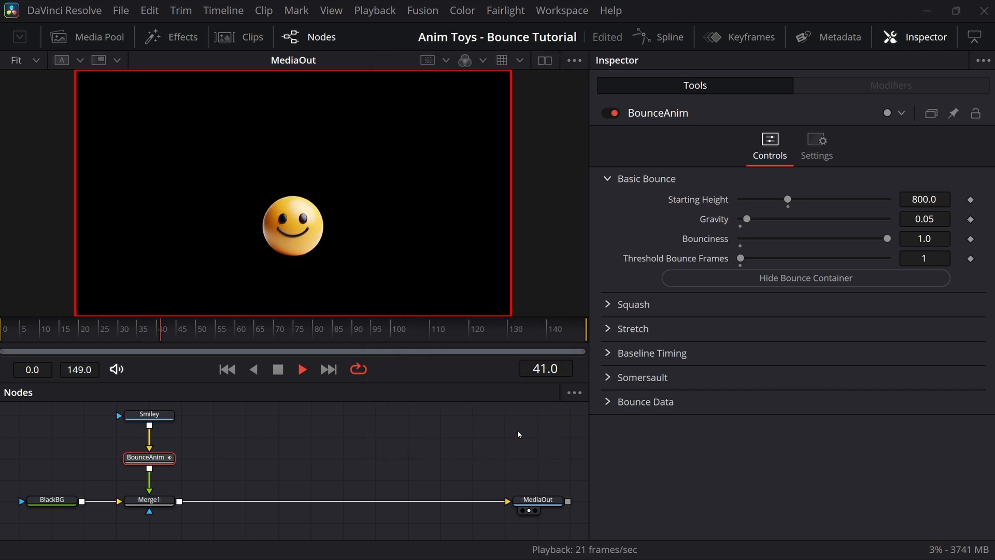
mouse_move(770, 300)
left_mouse_down()
mouse_move(789, 297)
mouse_move(754, 296)
left_mouse_up()
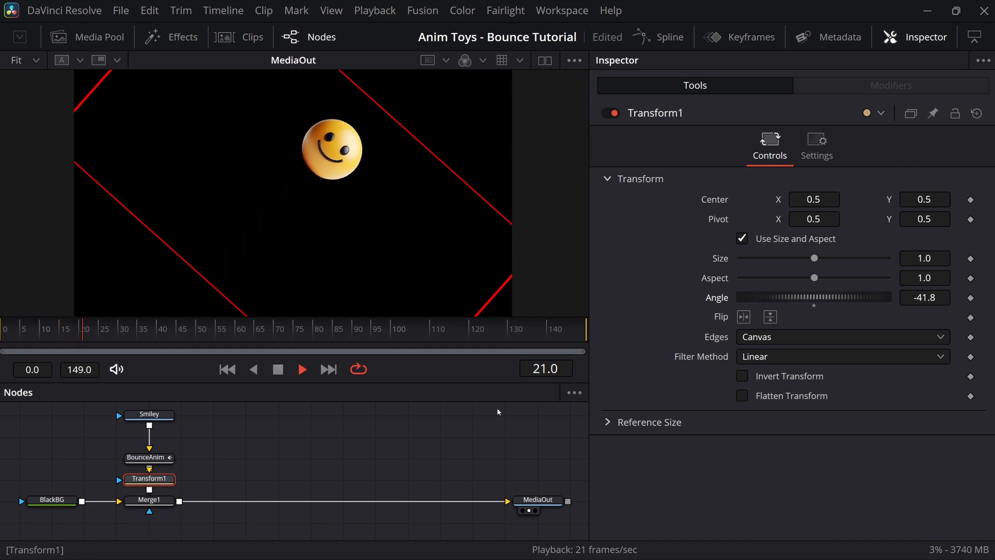
key("Delete")
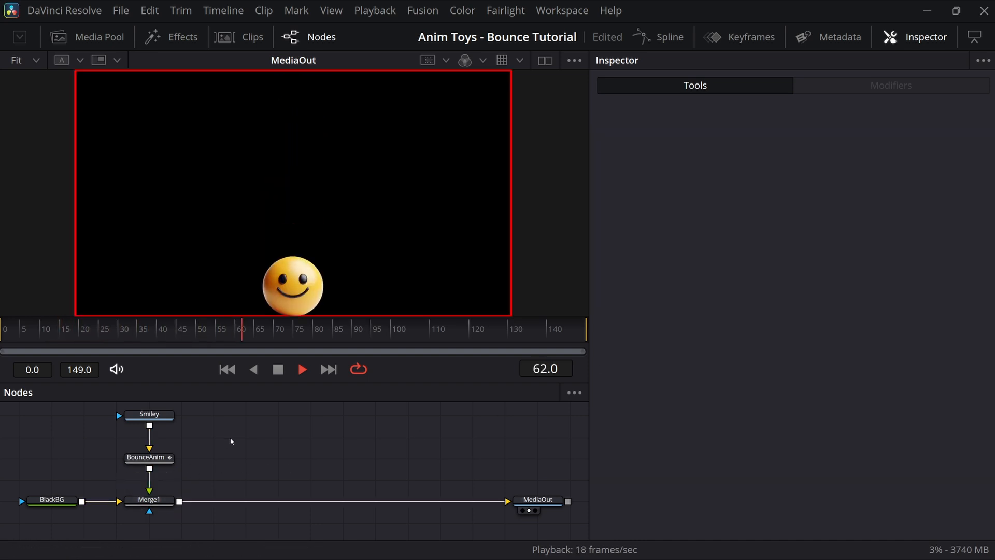
left_click(164, 464)
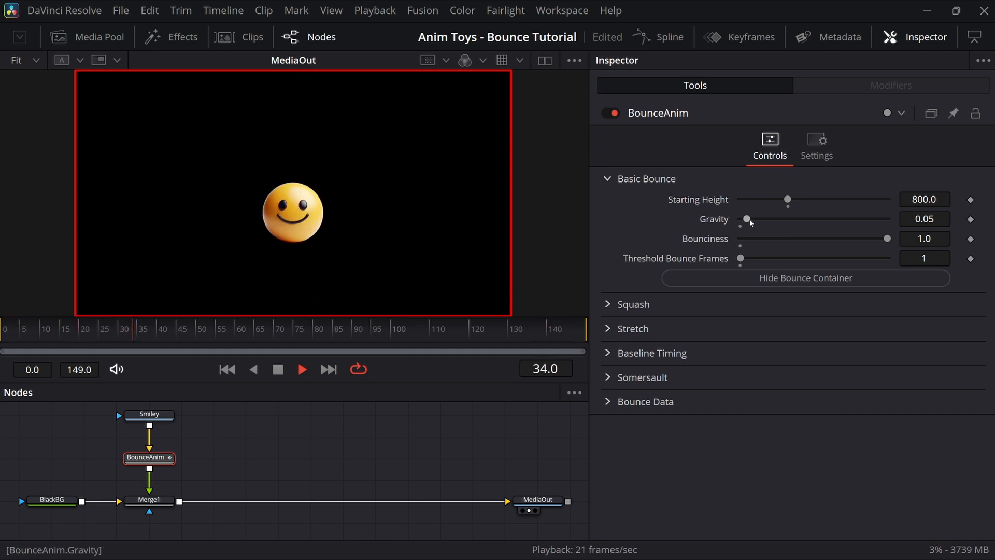
left_click_drag(750, 221, 742, 221)
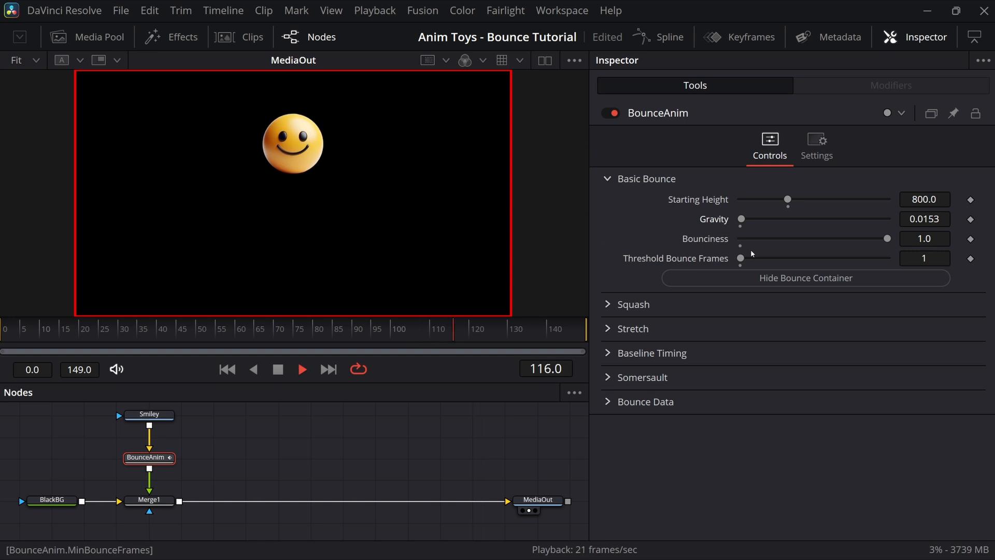
left_click(939, 219)
type("0.05")
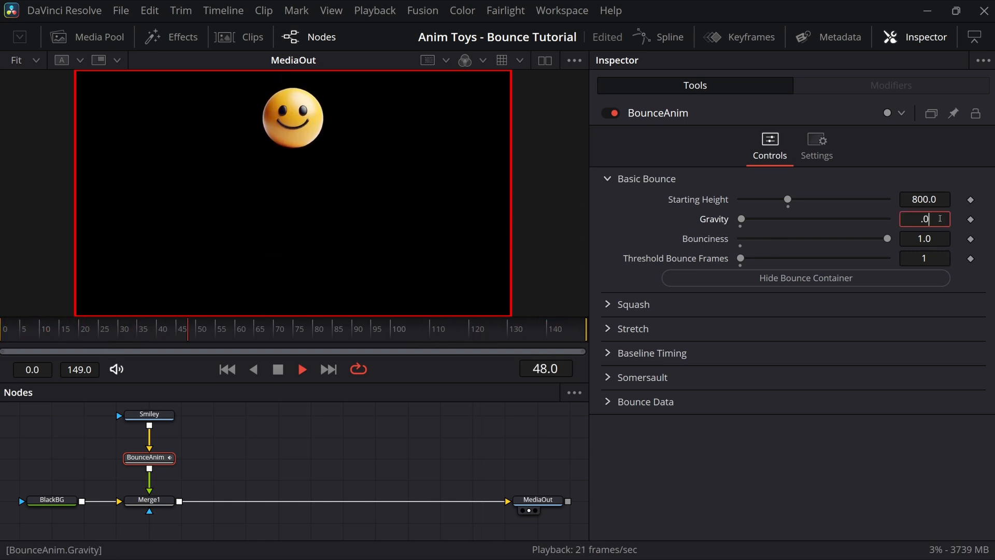
key("Tab")
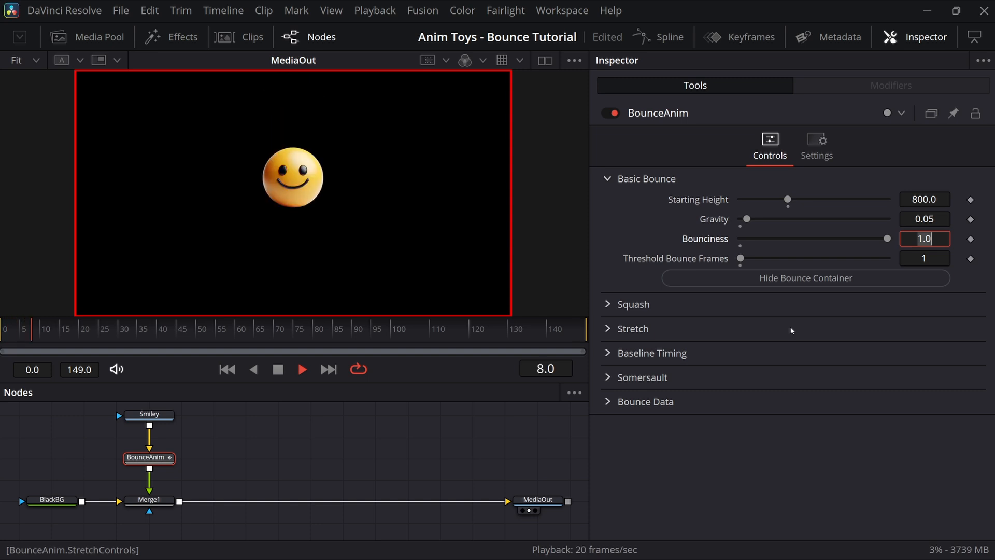
Step: Lower Bounciness by testing the slider, then enter 0.8 directly
left_click_drag(887, 238, 843, 240)
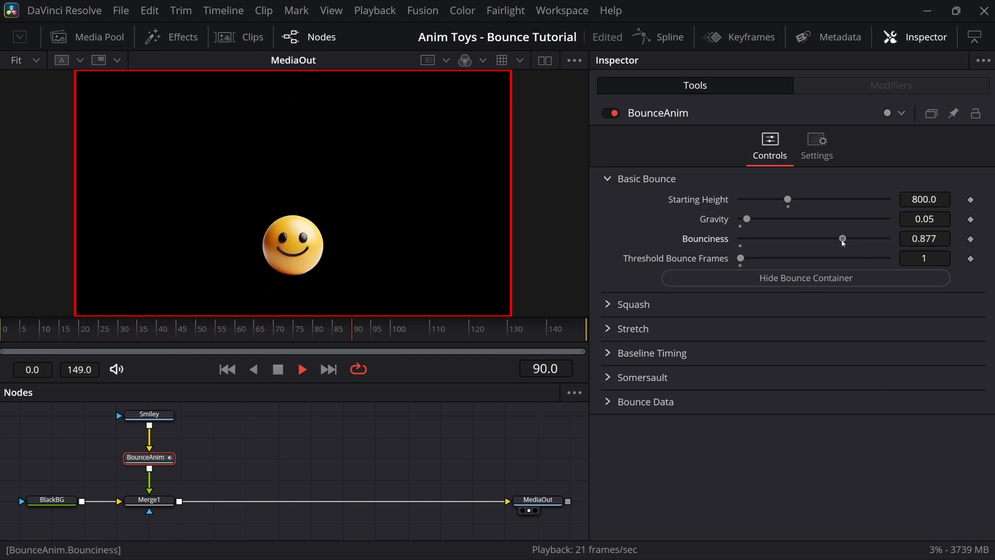
left_click_drag(841, 238, 760, 239)
left_click(14, 334)
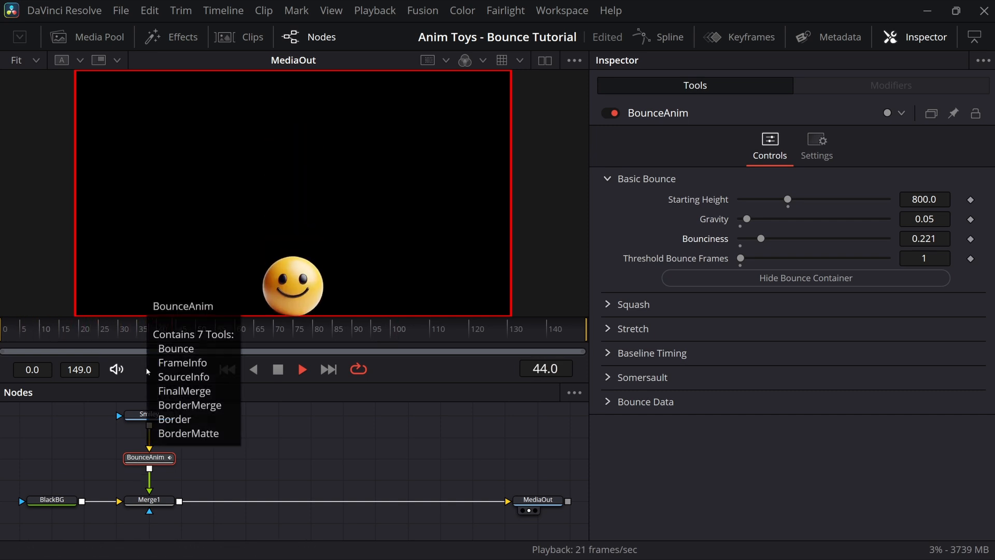
left_click(933, 239)
type("0.8")
key("Tab")
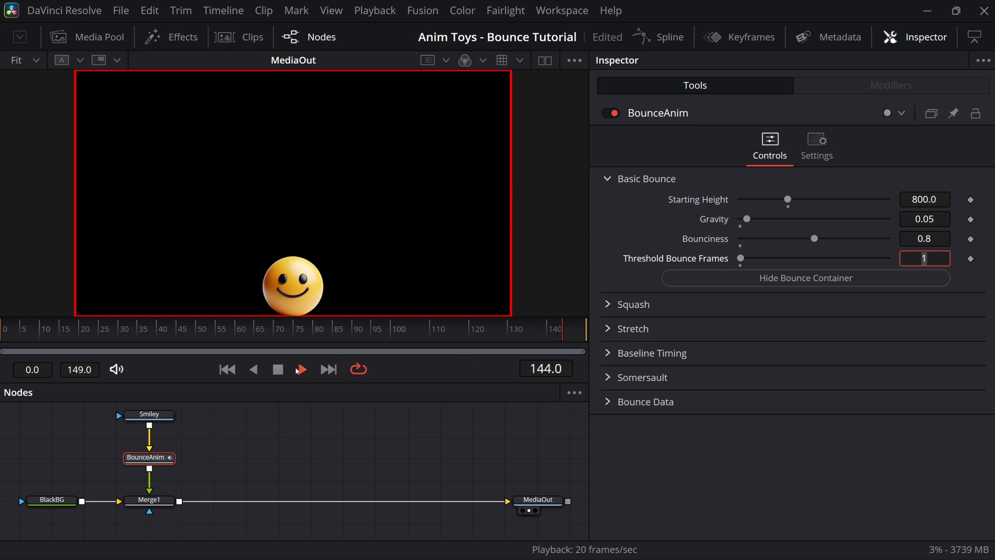
Step: Raise Threshold Bounce Frames to 5, scrubbing the timeline to check the bounce
left_click_drag(292, 334, 362, 337)
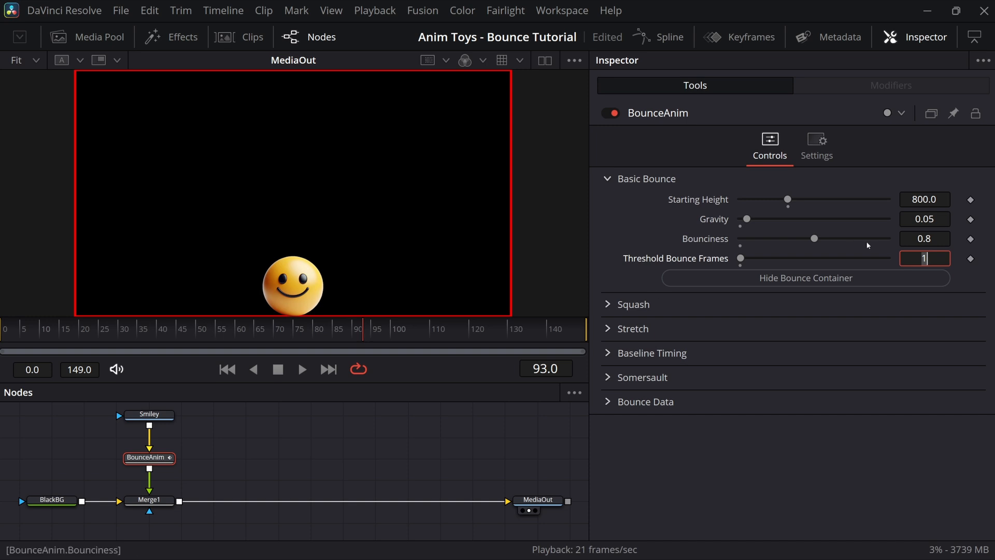
left_click_drag(739, 258, 766, 258)
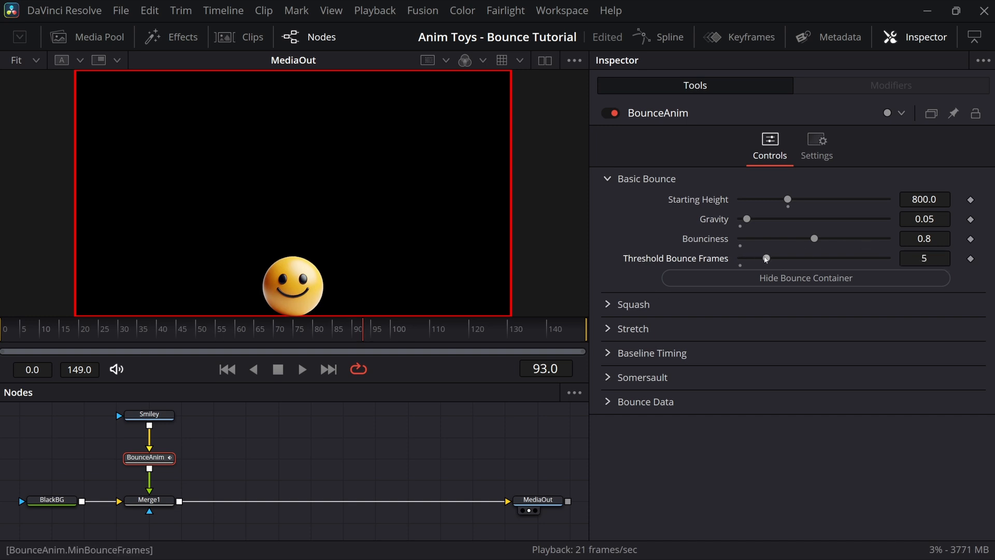
left_click_drag(363, 336, 42, 337)
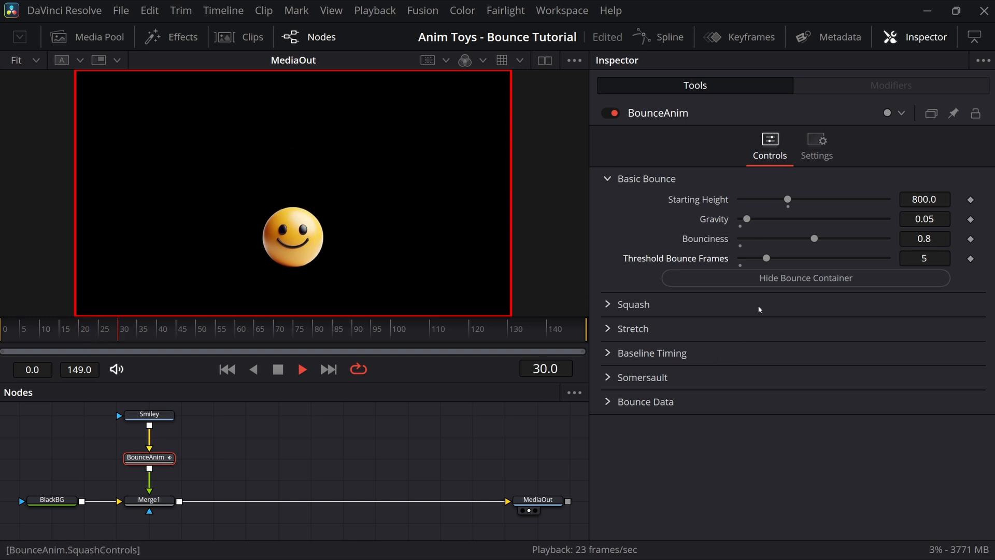
Step: Hide the bounce container and raise Squashiness to 0.9999 on a landing frame near 21
left_click(773, 277)
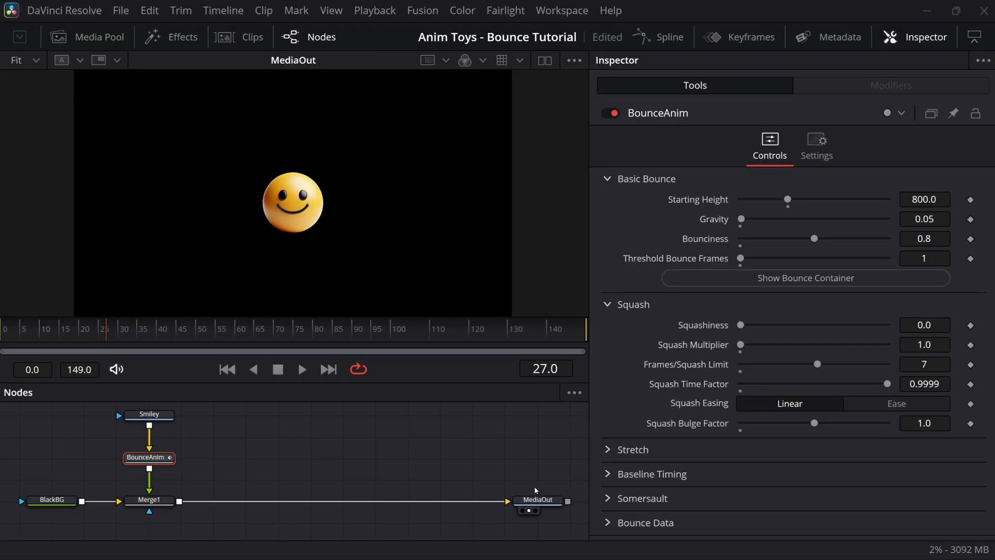
left_click_drag(103, 328, 57, 333)
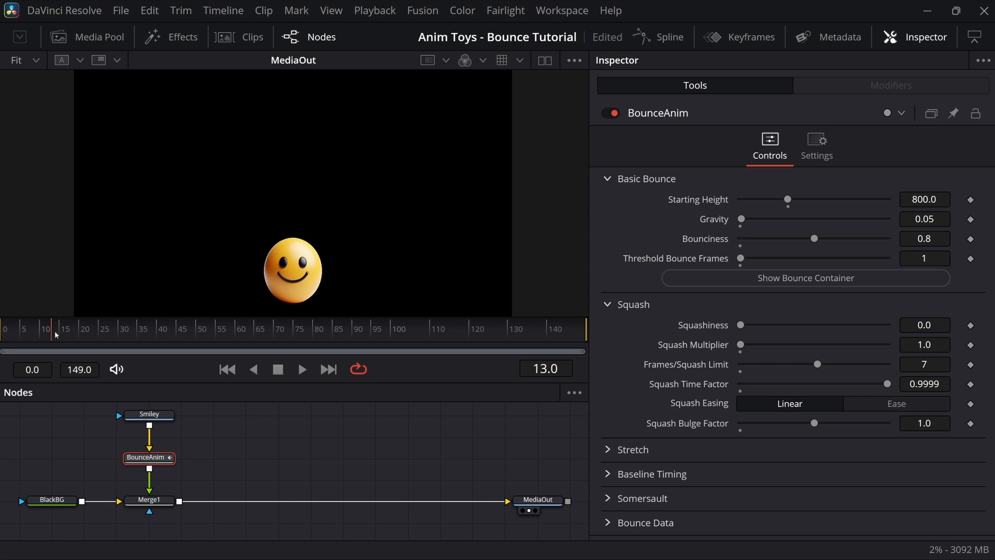
key("Left")
key("Left")
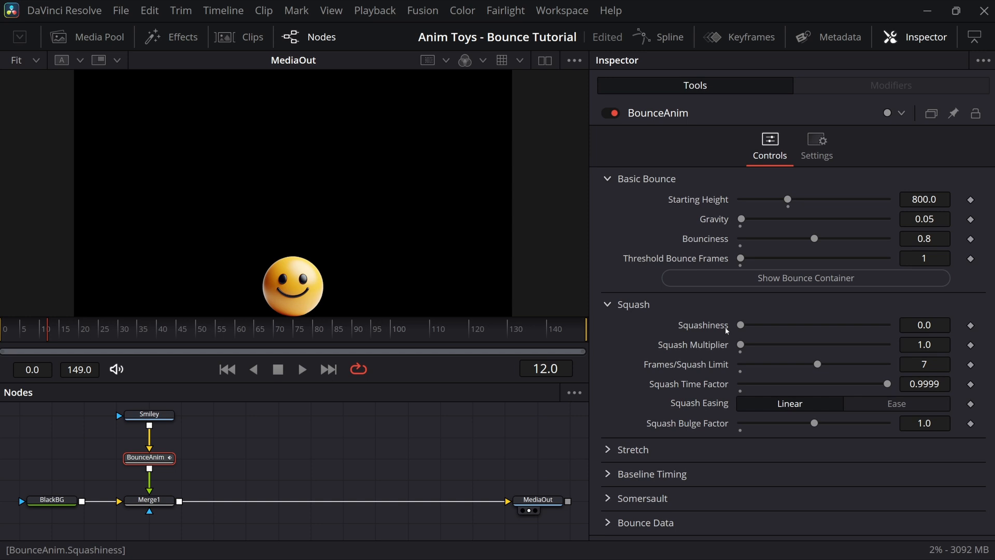
left_click_drag(740, 325, 901, 330)
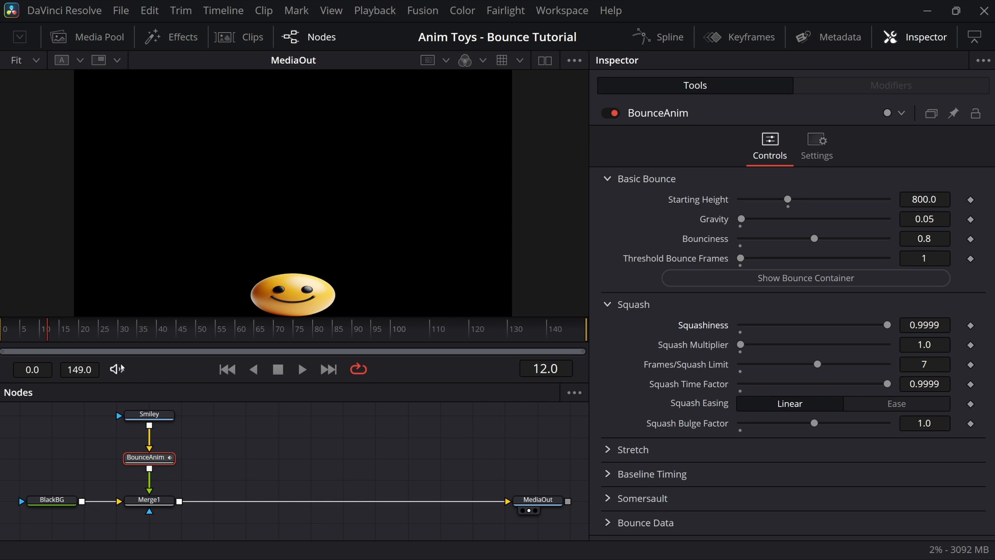
Step: Scrub to around frame 30 and raise Squash Multiplier to 2.02
left_click_drag(48, 334, 189, 330)
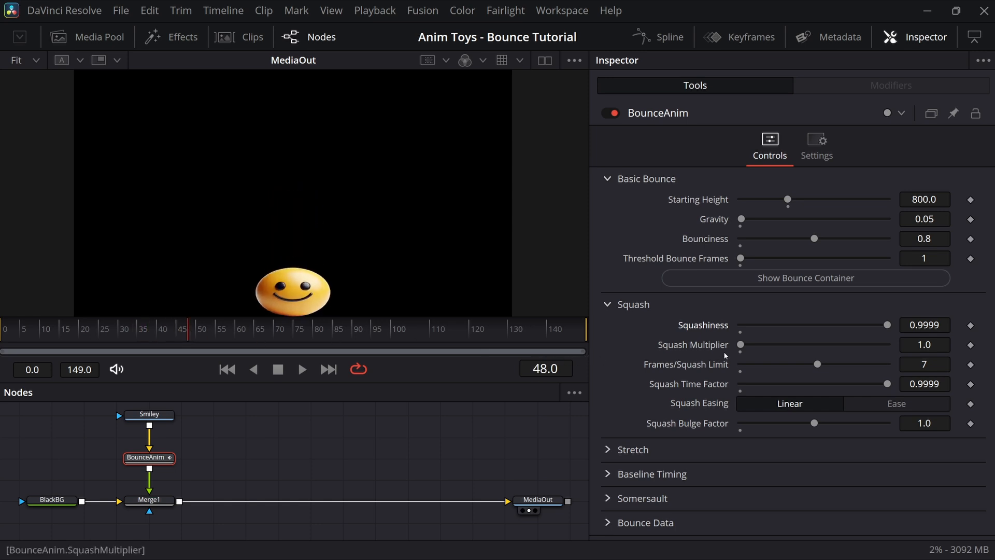
left_click_drag(740, 344, 759, 345)
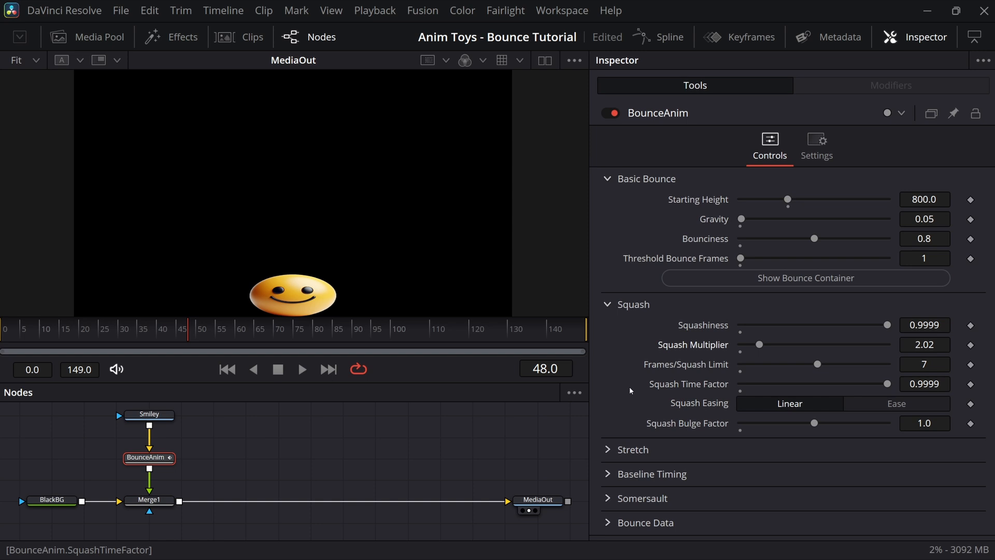
Step: Set Gravity to 5 and Frames/Squash Limit to 25, then scrub back toward the start
left_click(940, 218)
double_click(940, 218)
type("5")
key("Tab")
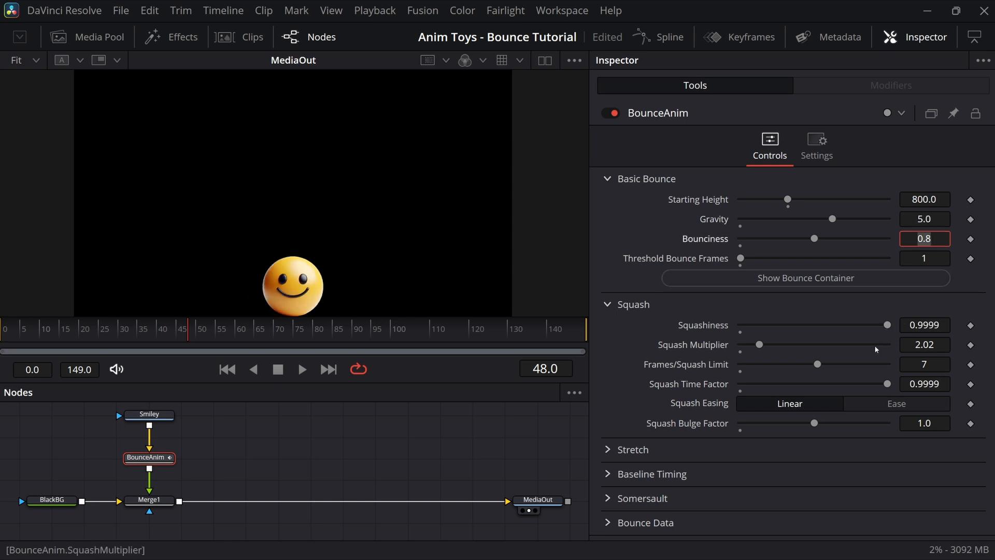
left_click_drag(818, 364, 847, 364)
left_click_drag(152, 332, 89, 334)
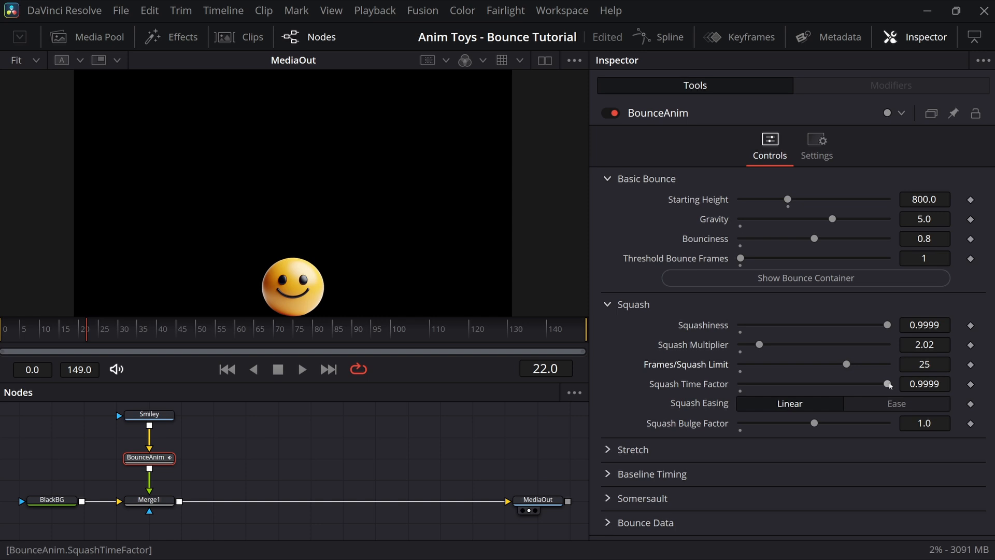
Step: Drop Squash Time Factor to 0, checking the squash on a landing frame
mouse_move(54, 330)
left_mouse_down()
mouse_move(47, 336)
mouse_move(67, 336)
left_mouse_up()
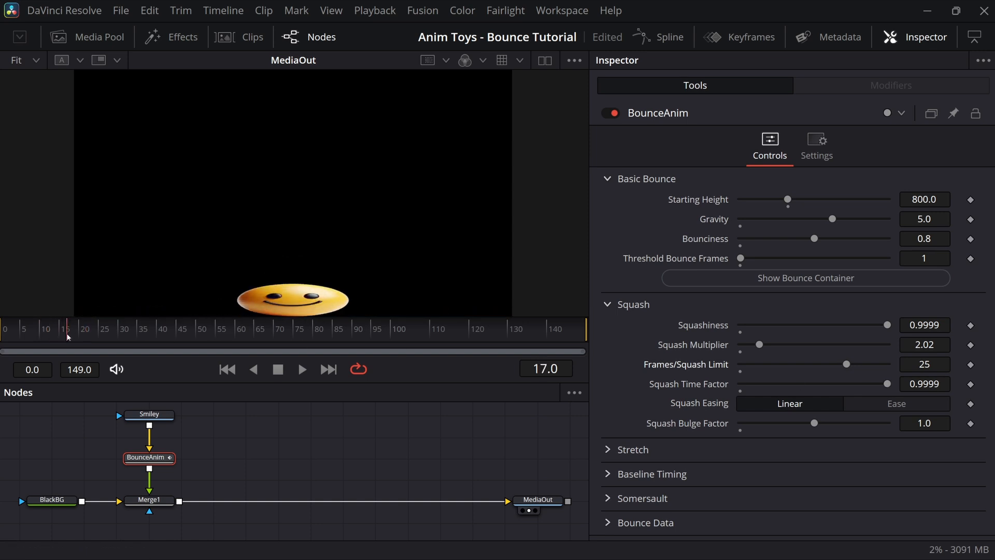
left_click_drag(887, 384, 762, 385)
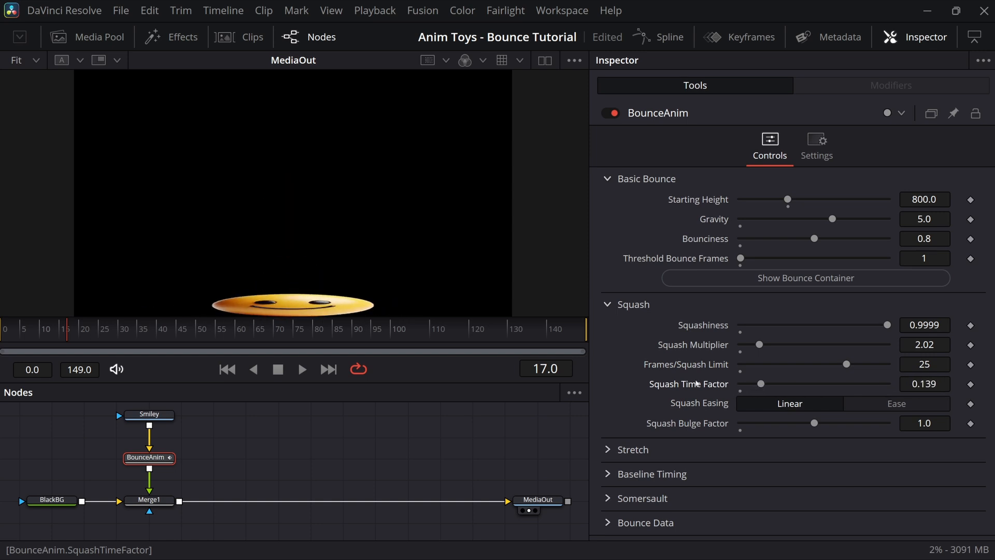
mouse_move(66, 331)
left_mouse_down()
mouse_move(45, 329)
mouse_move(74, 327)
mouse_move(57, 327)
left_mouse_up()
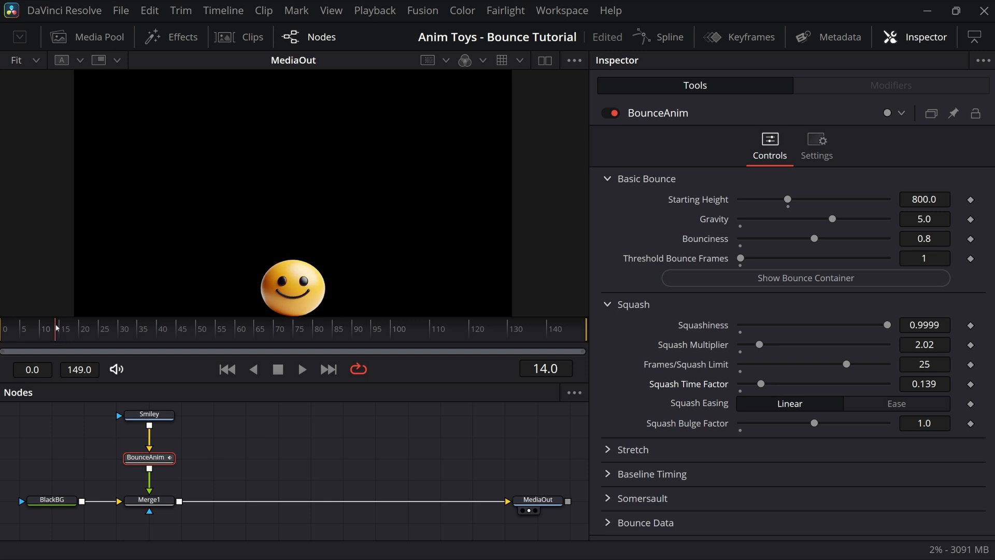
left_click_drag(760, 384, 706, 384)
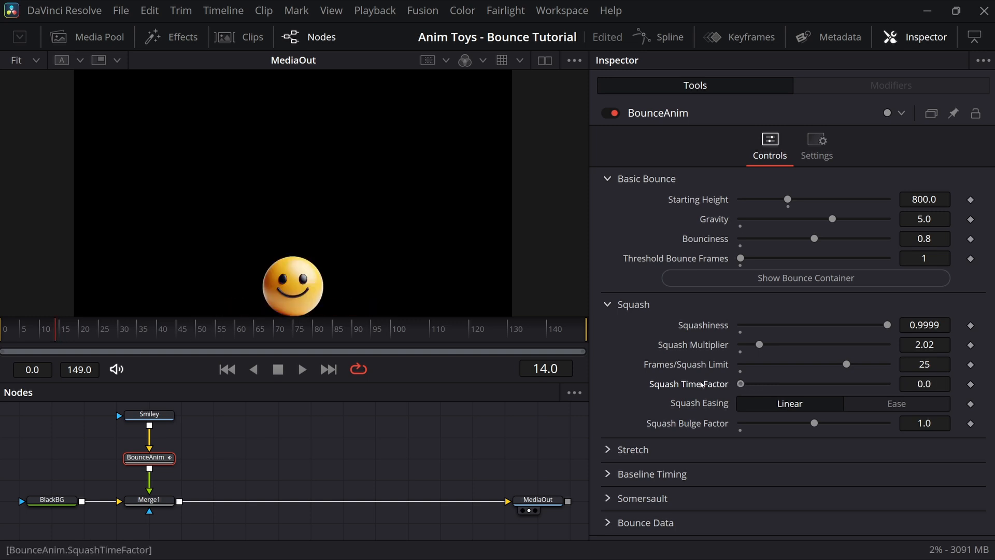
Step: Set Gravity to 0.05
left_click(927, 217)
type("0.05")
key("Tab")
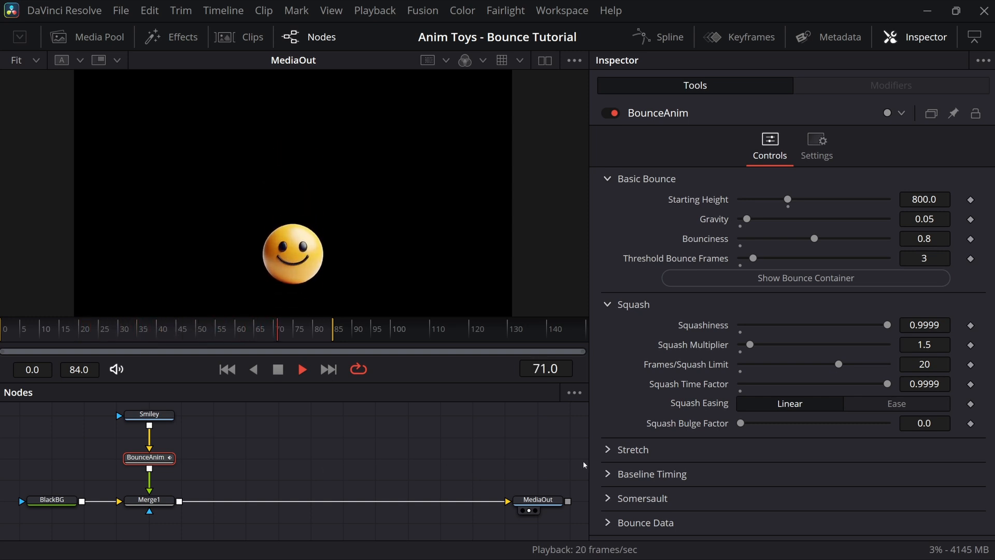
Step: Set Squash Easing to Ease and push the Squash Bulge Factor up
left_click(868, 402)
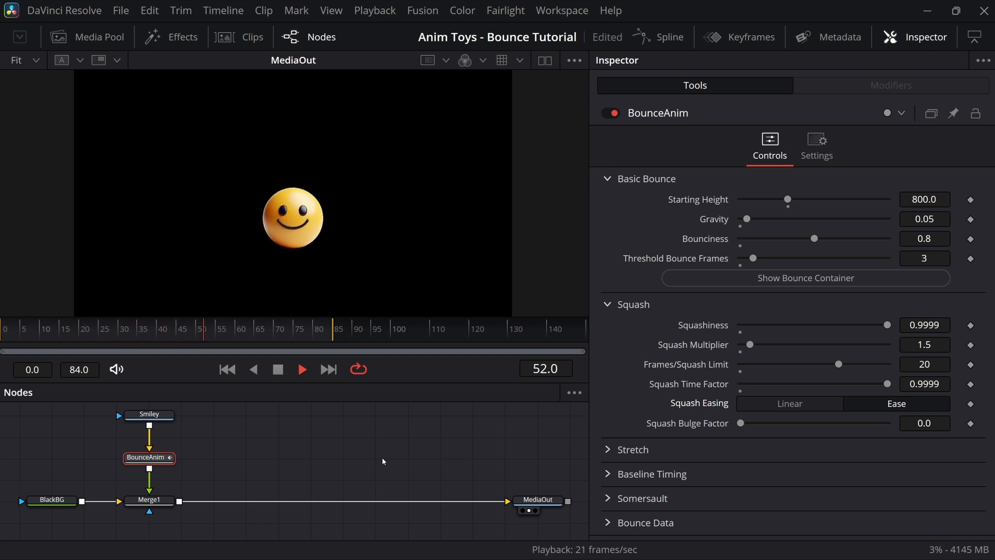
left_click_drag(739, 424, 820, 429)
Step: Set Squash Bulge Factor to 1.0, then try lower values and about 3
left_click(927, 426)
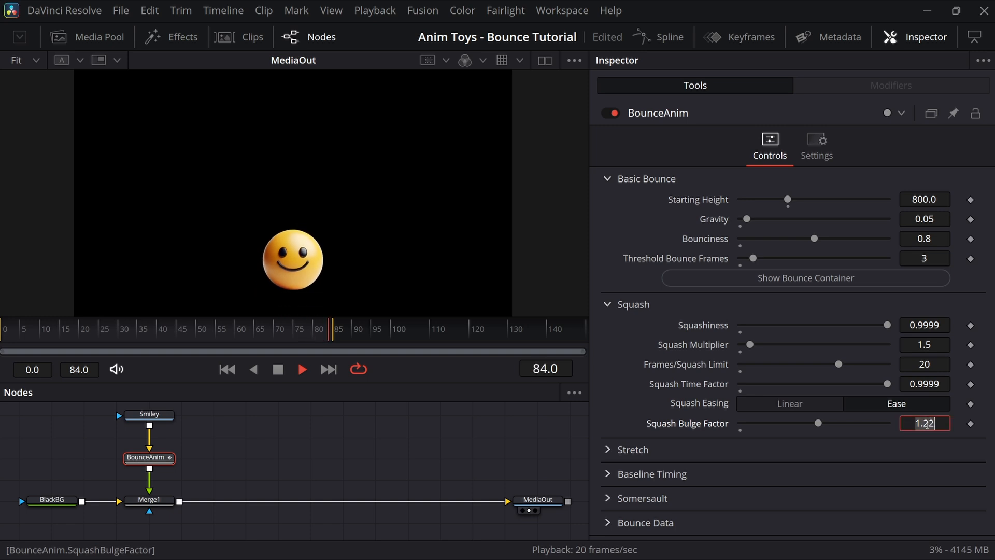
type("1")
key("Tab")
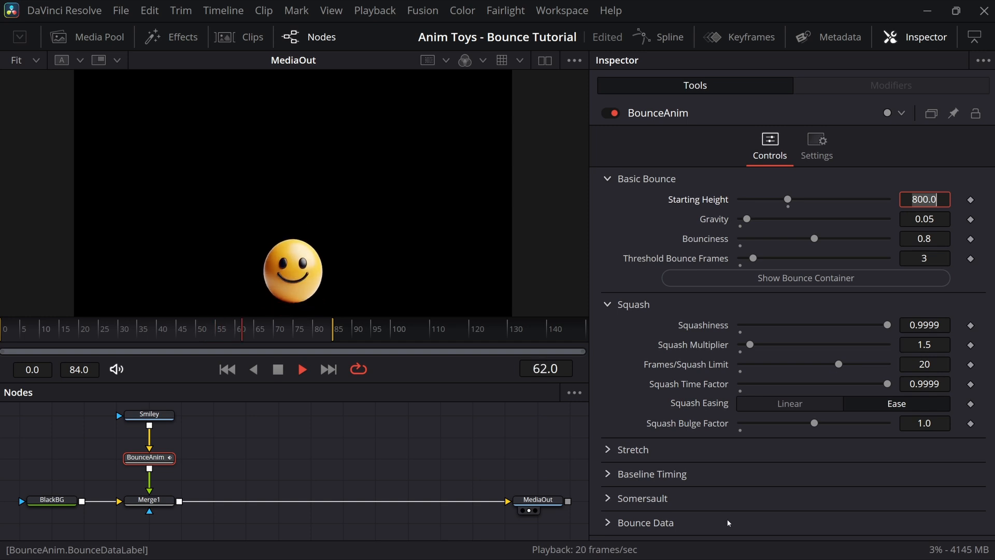
left_click_drag(814, 423, 779, 433)
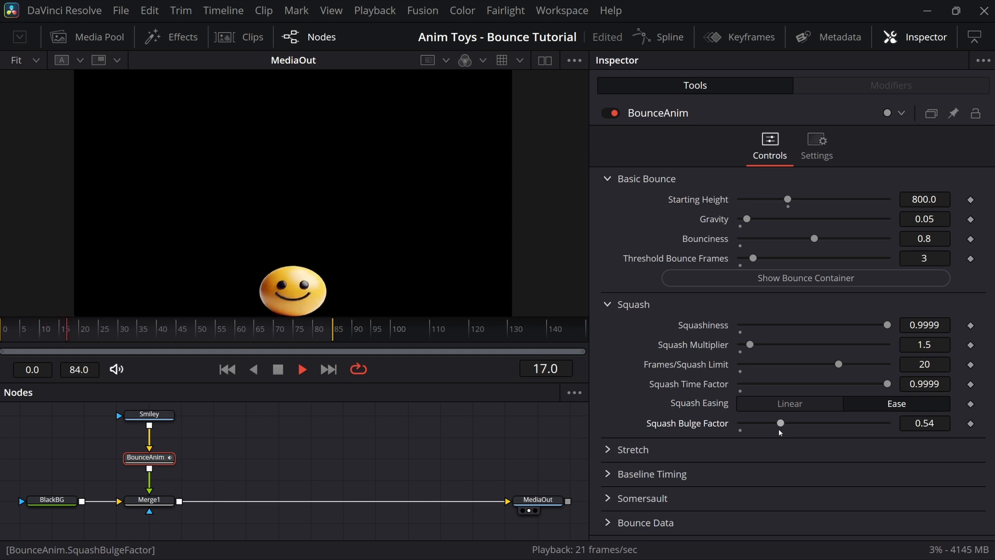
left_click_drag(781, 428, 856, 418)
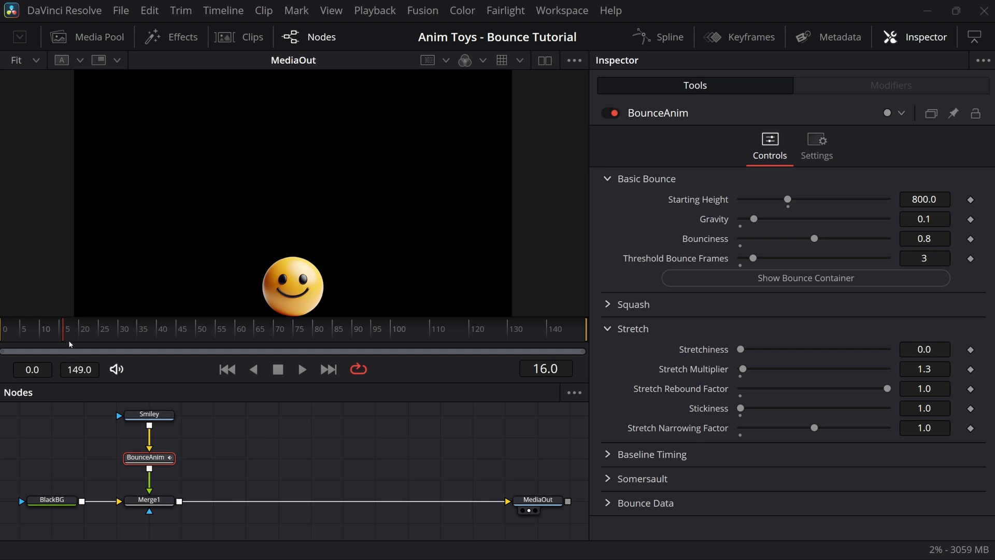
mouse_move(64, 335)
left_mouse_down()
mouse_move(35, 337)
mouse_move(65, 336)
left_mouse_up()
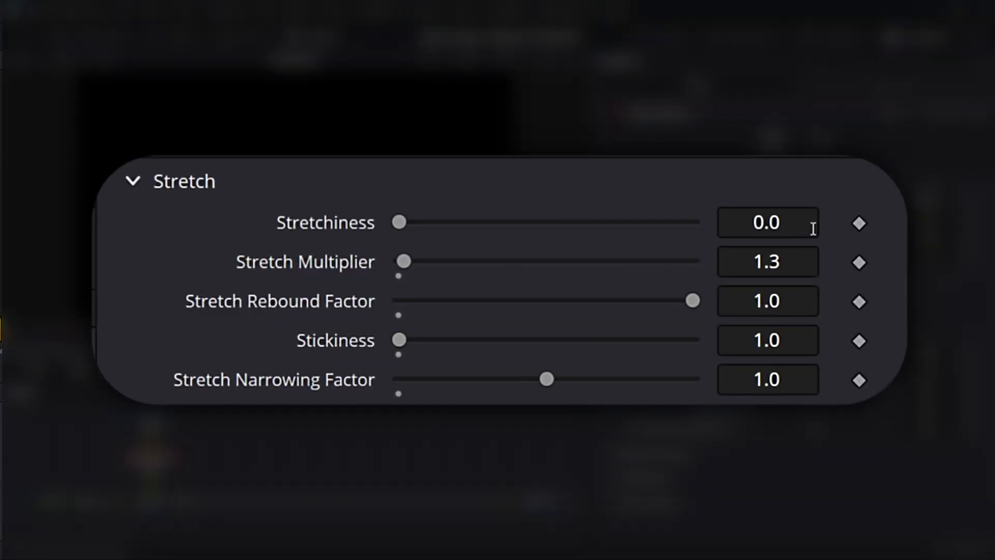
left_click(780, 223)
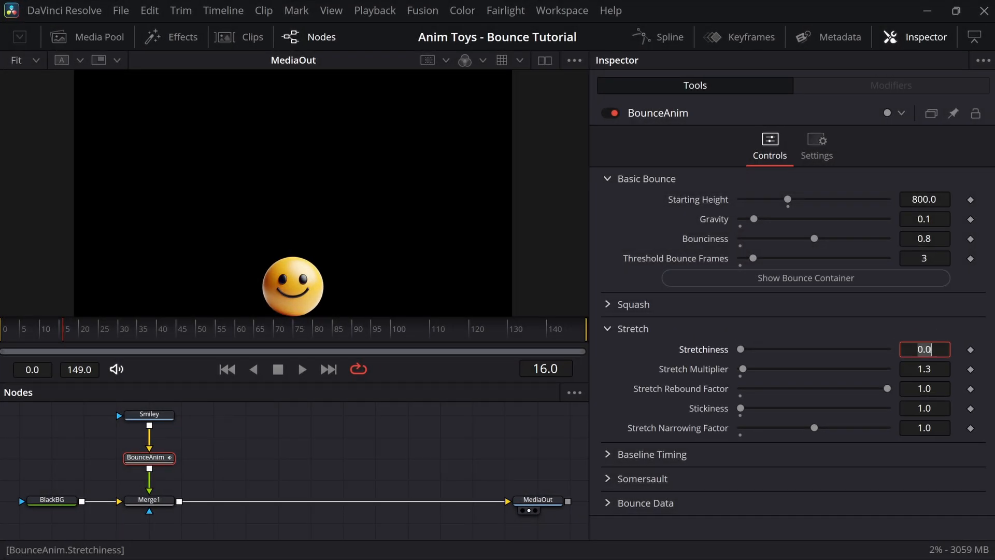
Step: Set Stretchiness to 1.0, inspect frames 15–26, and raise Stretch Multiplier to about 3.44
type("1")
key("Tab")
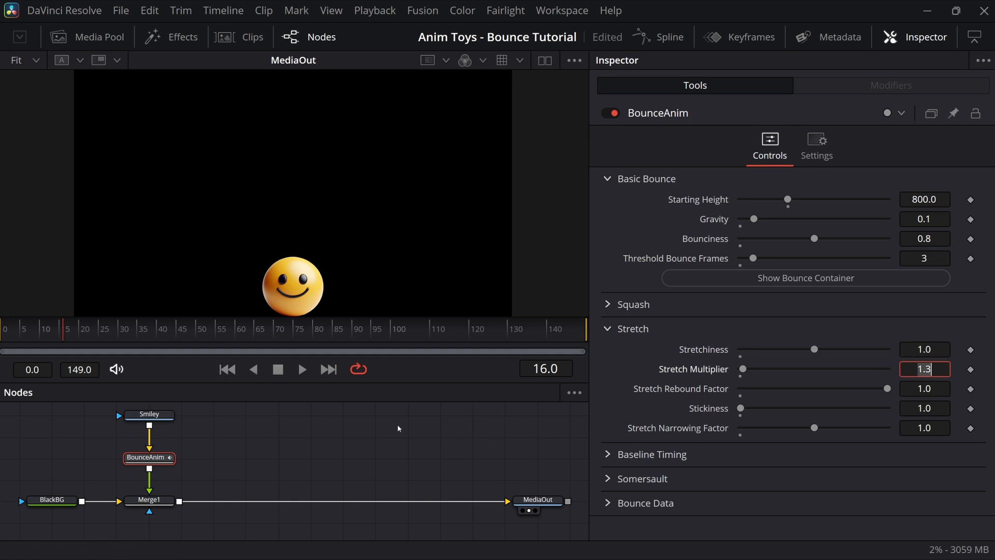
left_click_drag(61, 331, 65, 337)
left_click_drag(66, 336, 68, 335)
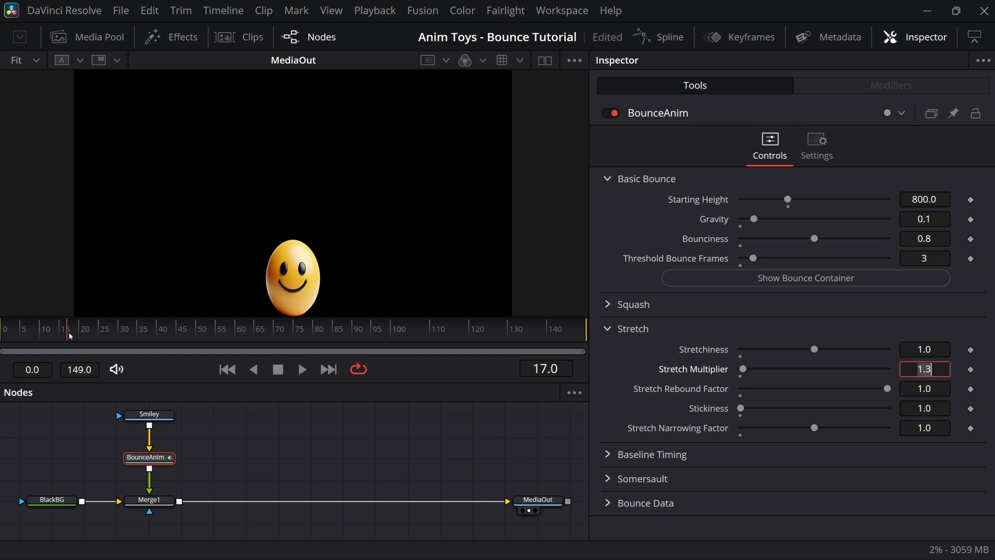
left_click_drag(69, 336, 72, 335)
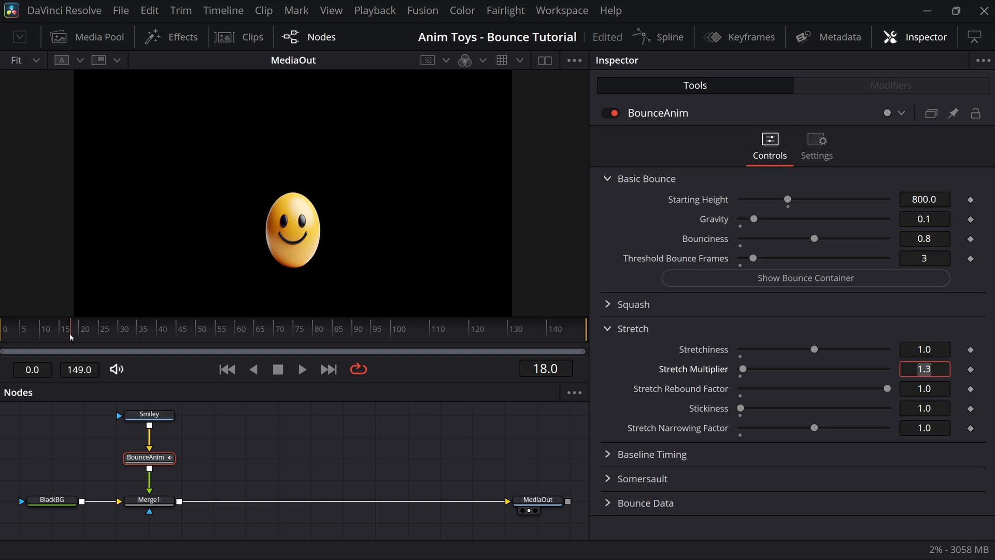
mouse_move(72, 336)
left_mouse_down()
mouse_move(110, 333)
mouse_move(75, 336)
left_mouse_up()
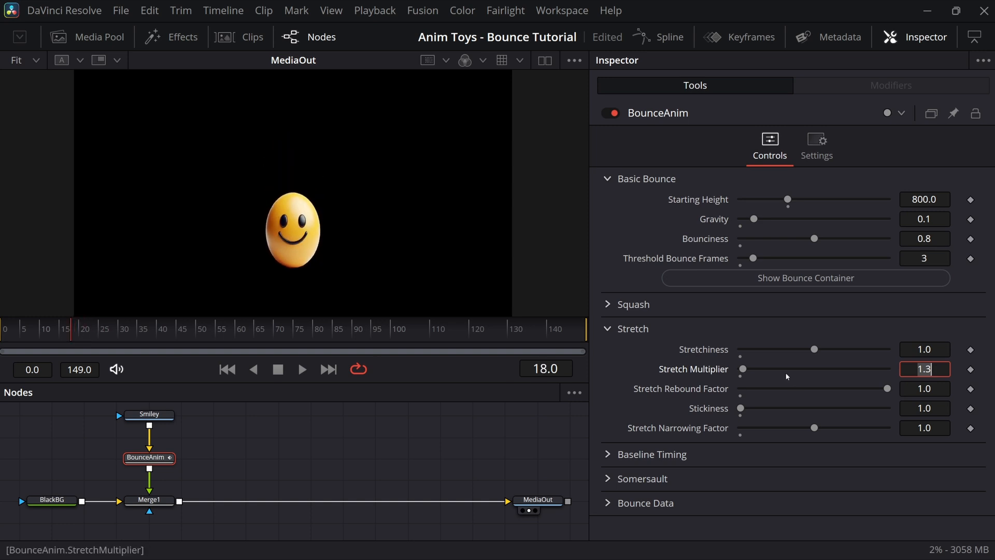
left_click_drag(744, 370, 764, 369)
Step: Play from frame 23, test Stretch Rebound Factor at 0, restore it to 1, and stop playback
left_click_drag(74, 334, 91, 335)
key("space")
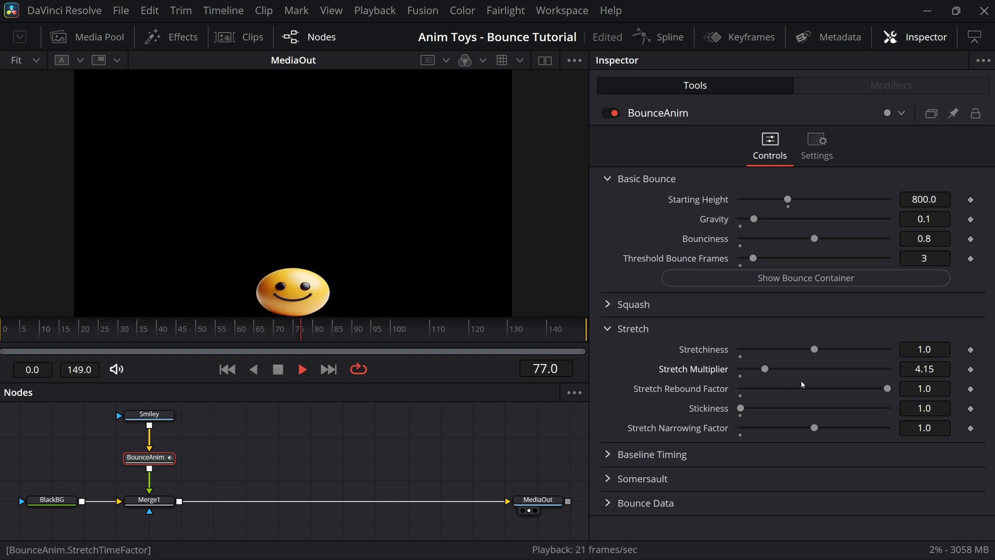
left_click_drag(886, 388, 719, 395)
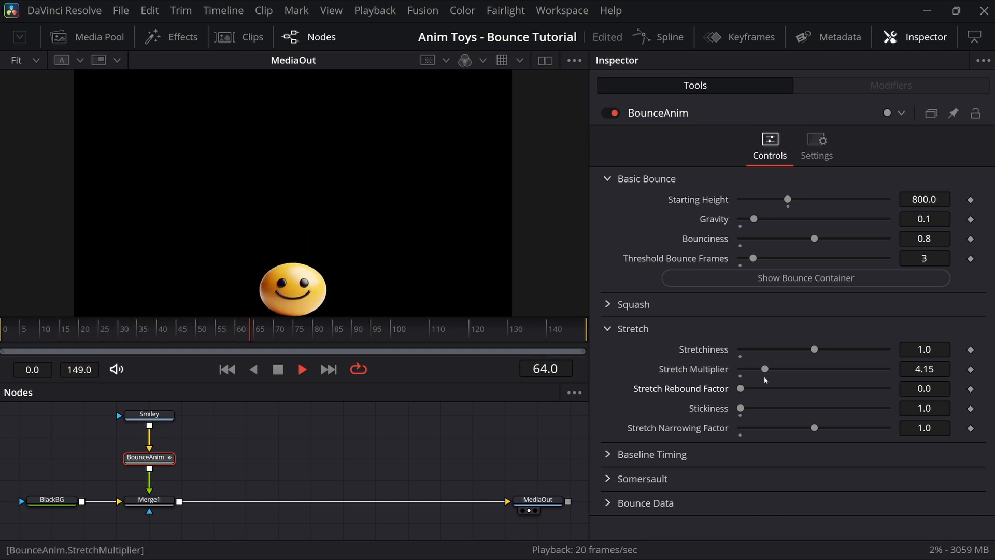
left_click(915, 386)
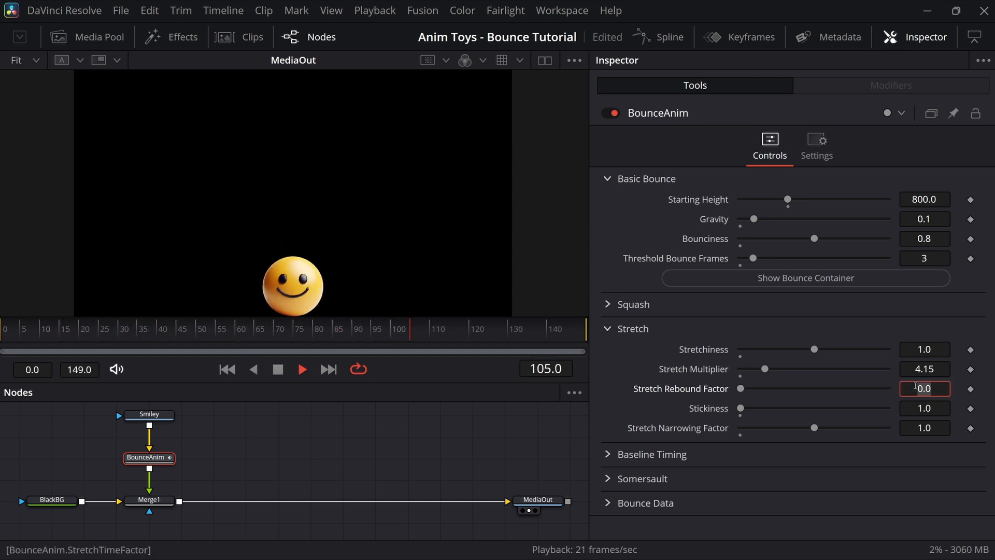
type("1")
key("Tab")
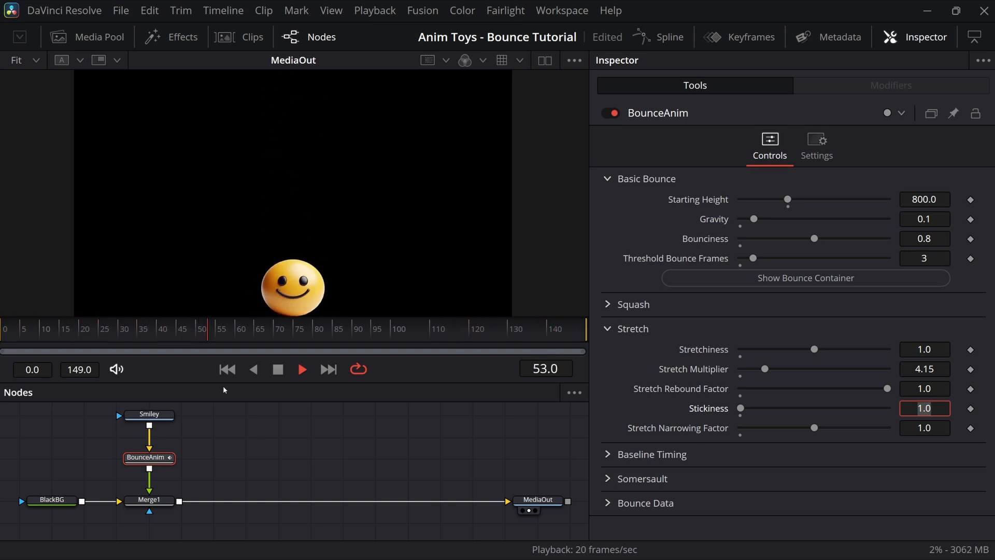
left_click(281, 373)
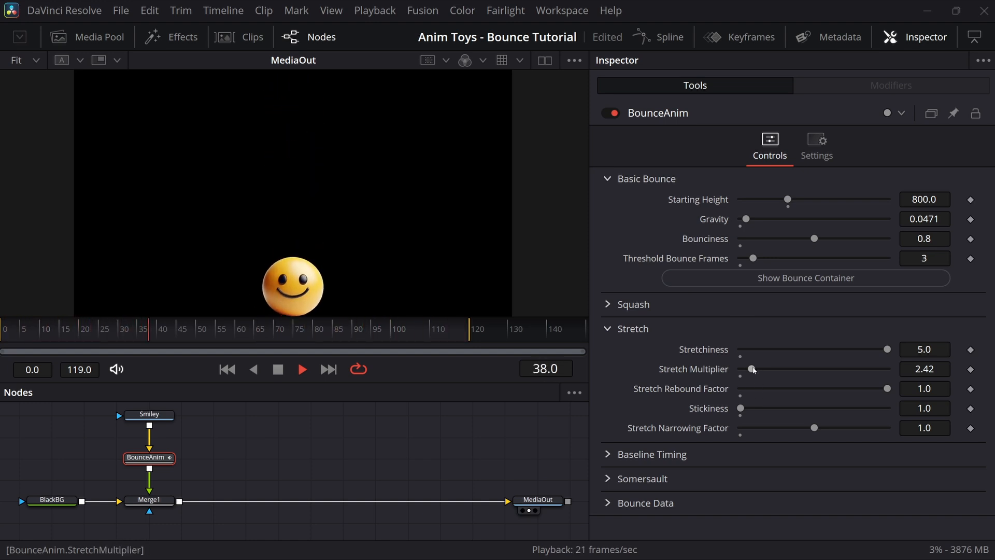
Step: Return Stretch Multiplier to 1.0 and raise Stickiness to about 4.7
left_click_drag(753, 369, 774, 369)
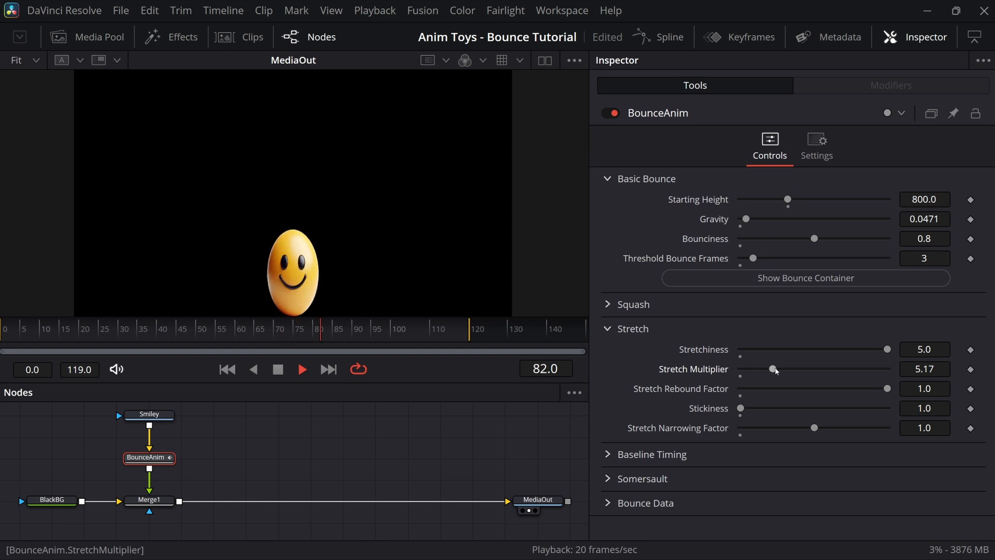
left_click_drag(776, 371, 752, 372)
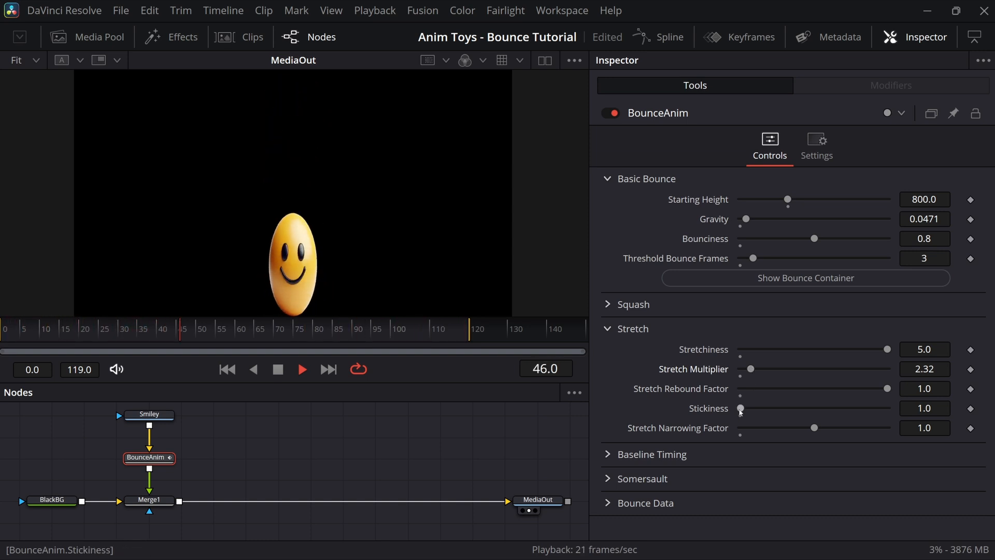
left_click_drag(740, 409, 740, 412)
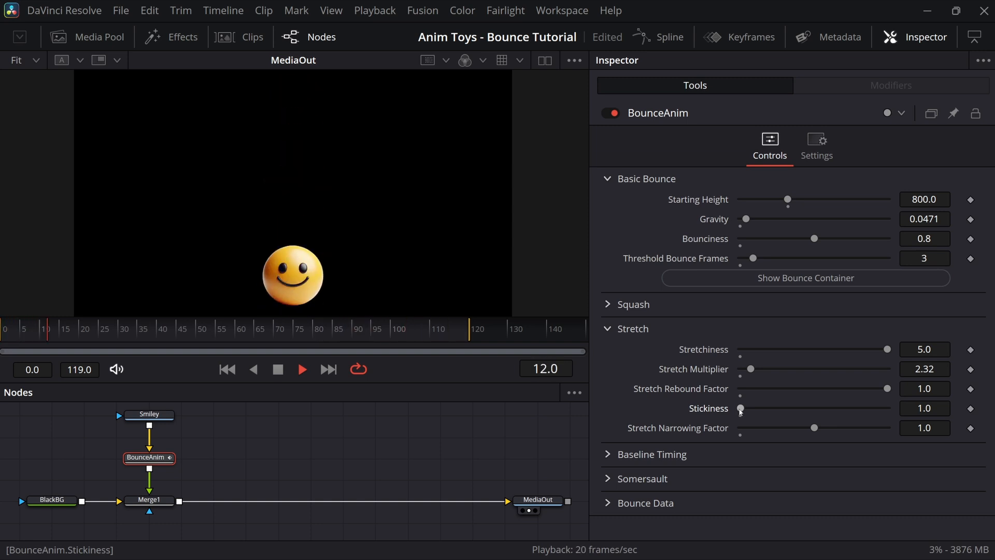
left_click_drag(740, 411, 753, 408)
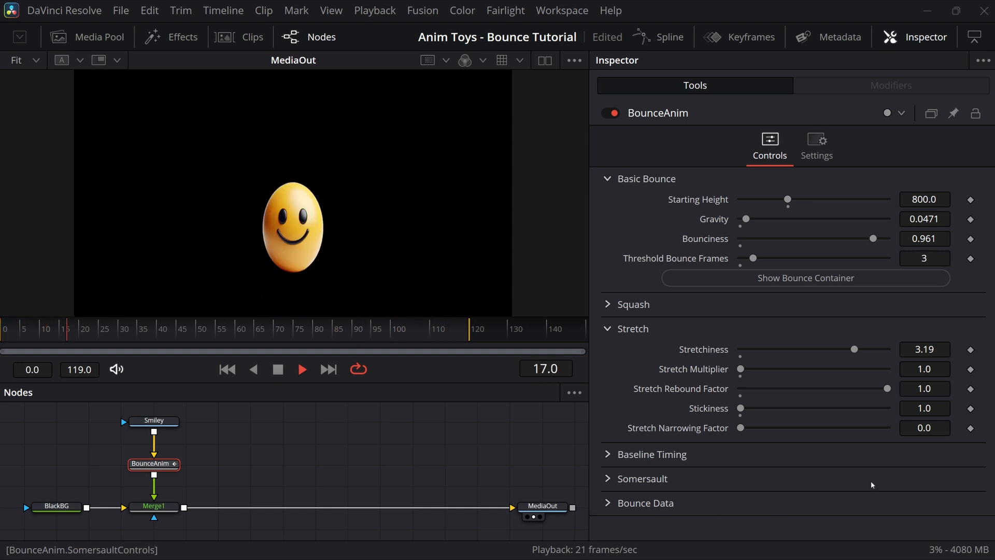
Step: Set Stretch Narrowing Factor to 1, then increase it to 4.66
left_click(920, 428)
type("1")
key("Tab")
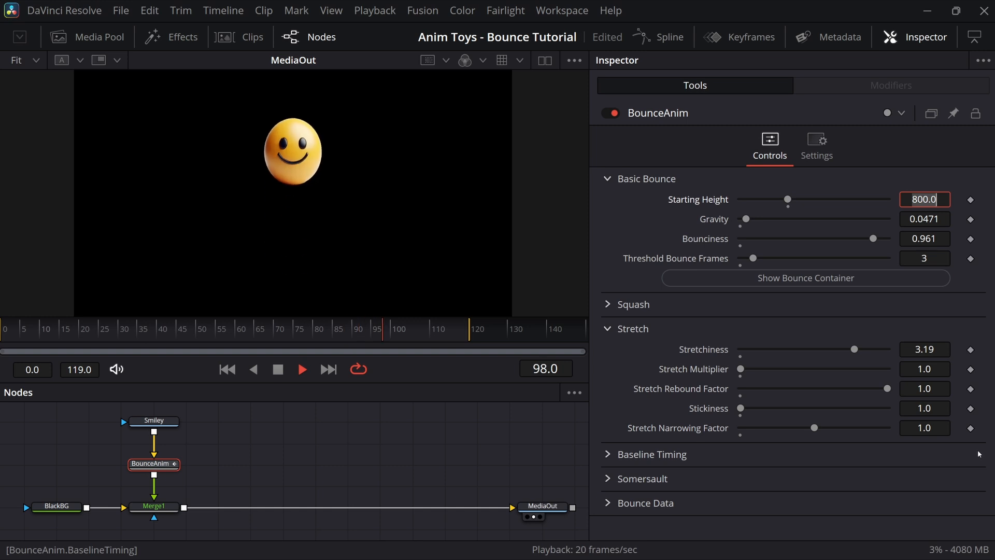
left_click_drag(817, 431, 884, 426)
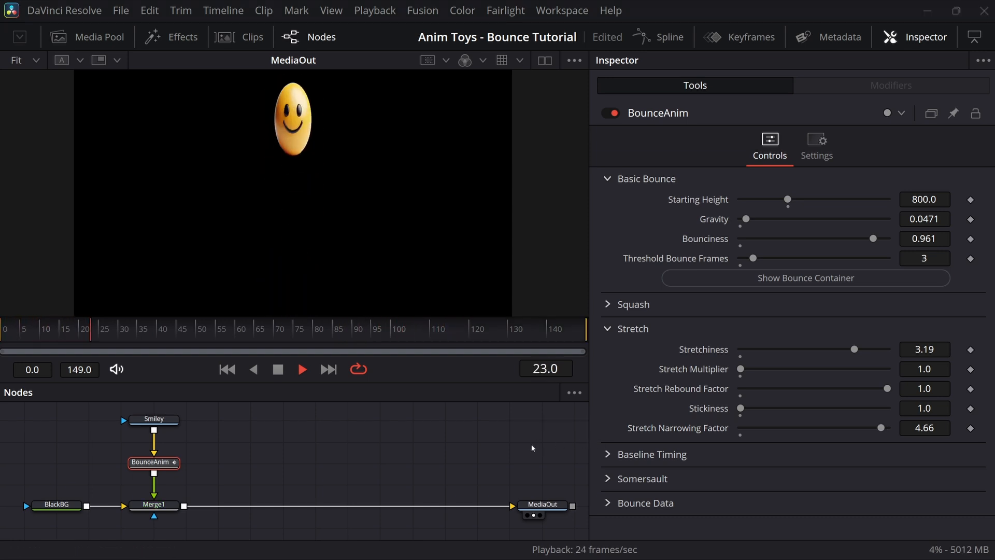
Step: Enable BounceAnim's Motion Blur with Quality 10, then return to its bounce controls
left_click(816, 146)
left_click(742, 354)
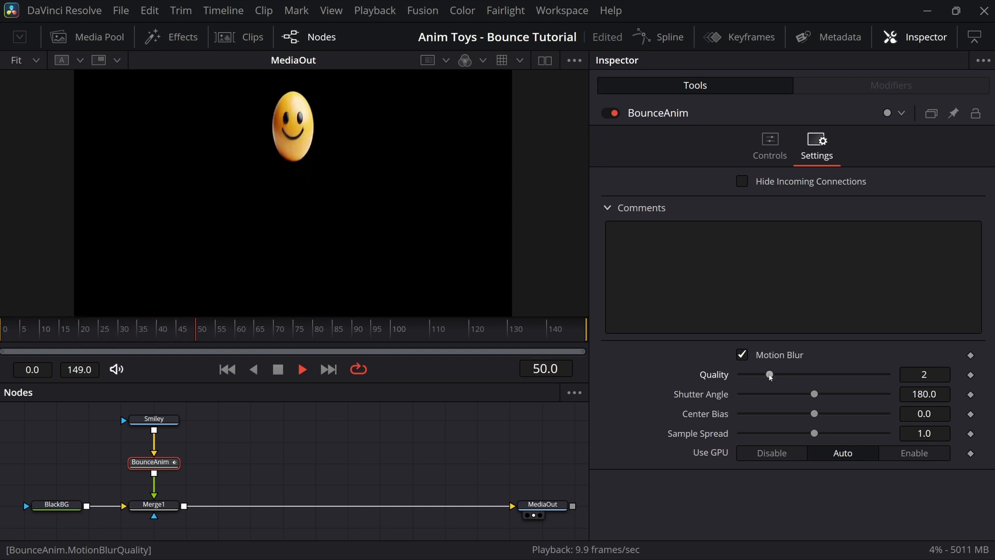
left_click_drag(770, 376, 907, 377)
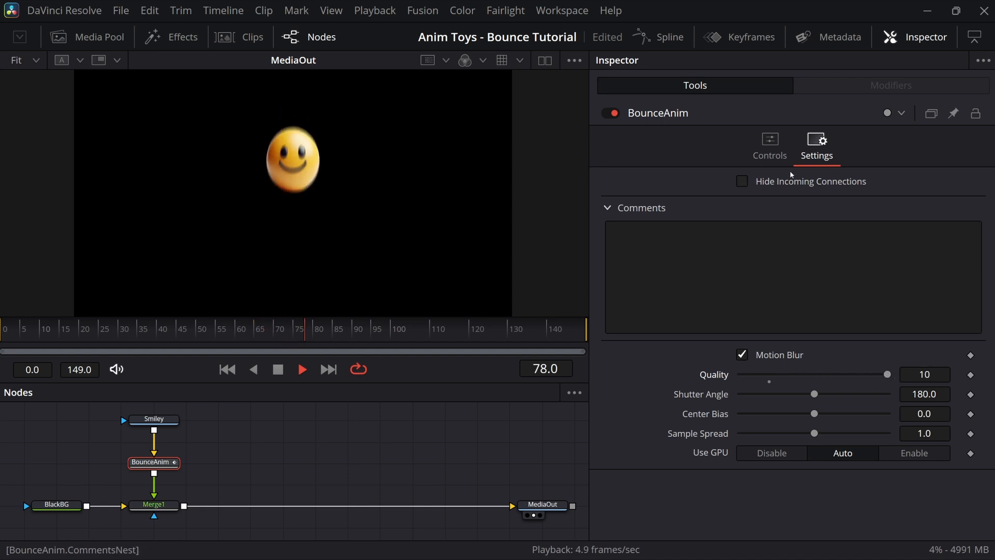
left_click(770, 148)
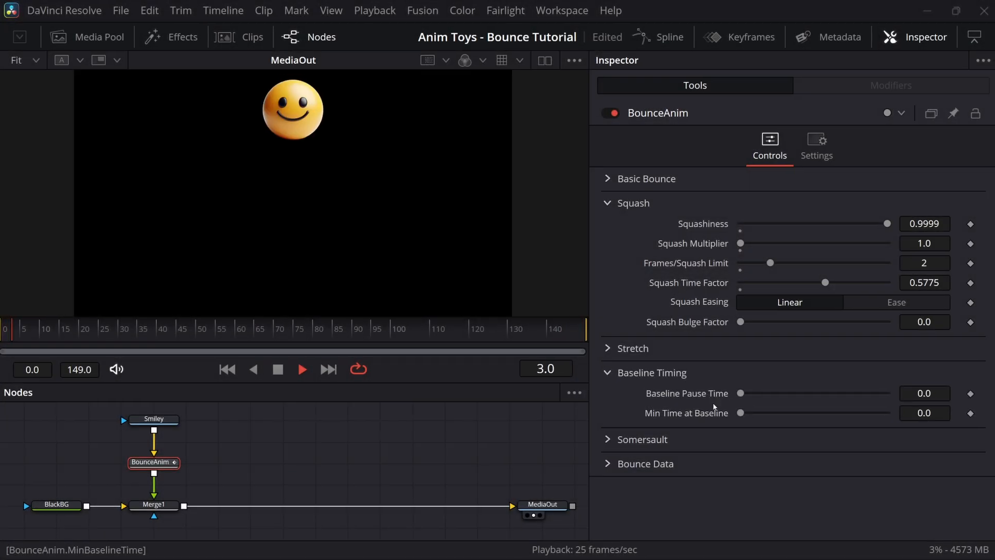
Step: Raise Baseline Pause Time to 20 and review the landing around frames 69–71
left_click_drag(740, 393, 749, 396)
left_click_drag(835, 392, 899, 395)
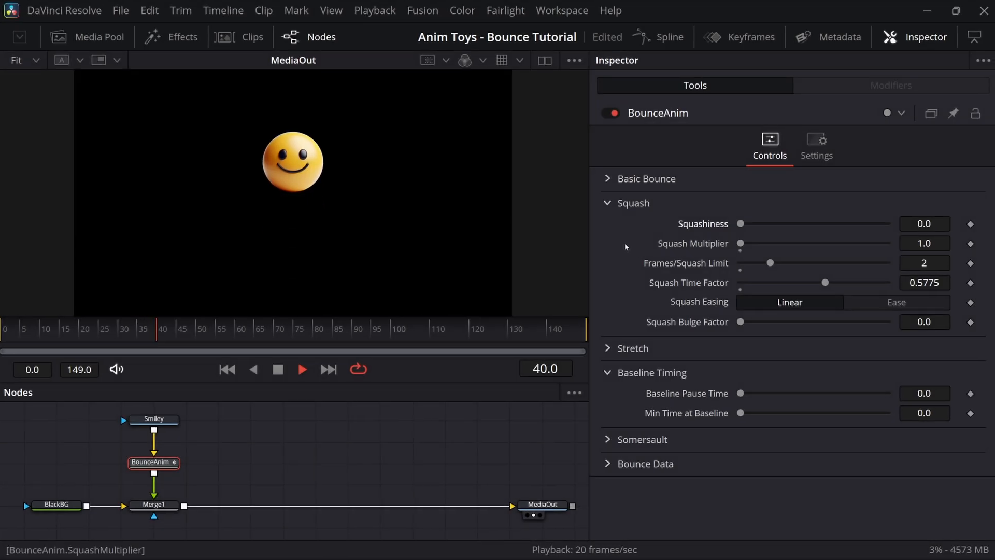
left_click(277, 369)
left_click_drag(300, 333, 277, 333)
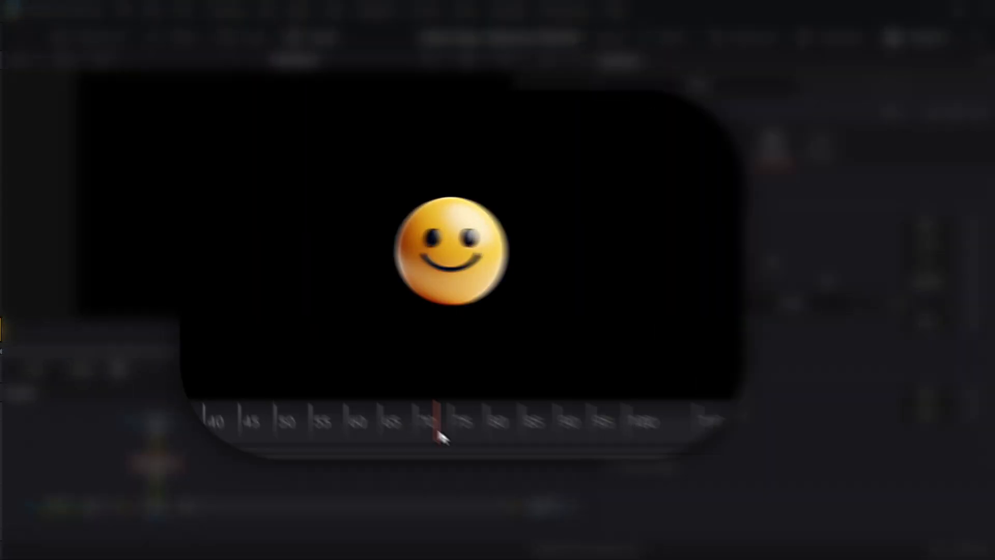
left_click_drag(454, 457, 543, 451)
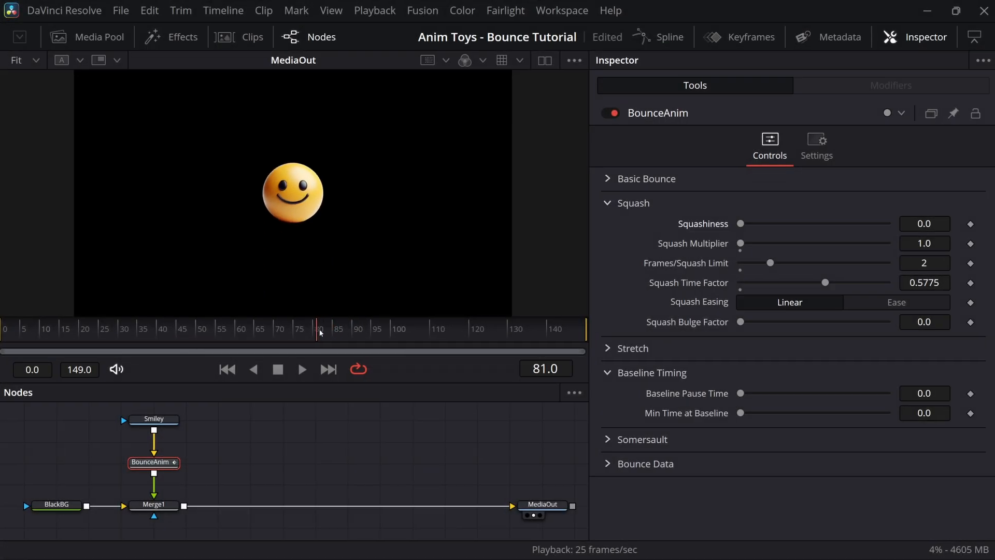
left_click_drag(320, 333, 281, 336)
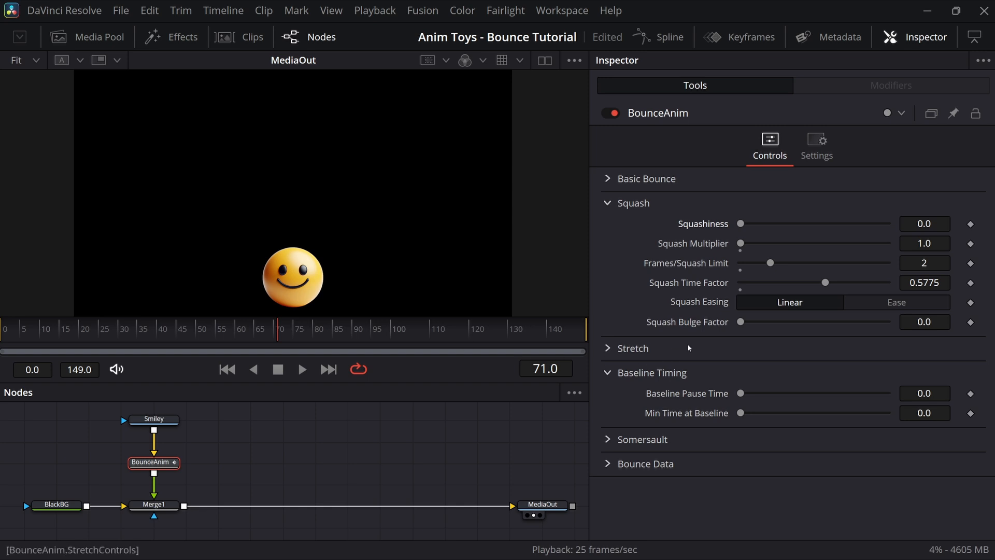
Step: Set Min Time at Baseline to 1.0, review frames 67–82, and resume playback
left_click_drag(741, 413, 899, 412)
left_click(260, 334)
left_click_drag(260, 334, 320, 334)
left_click(302, 369)
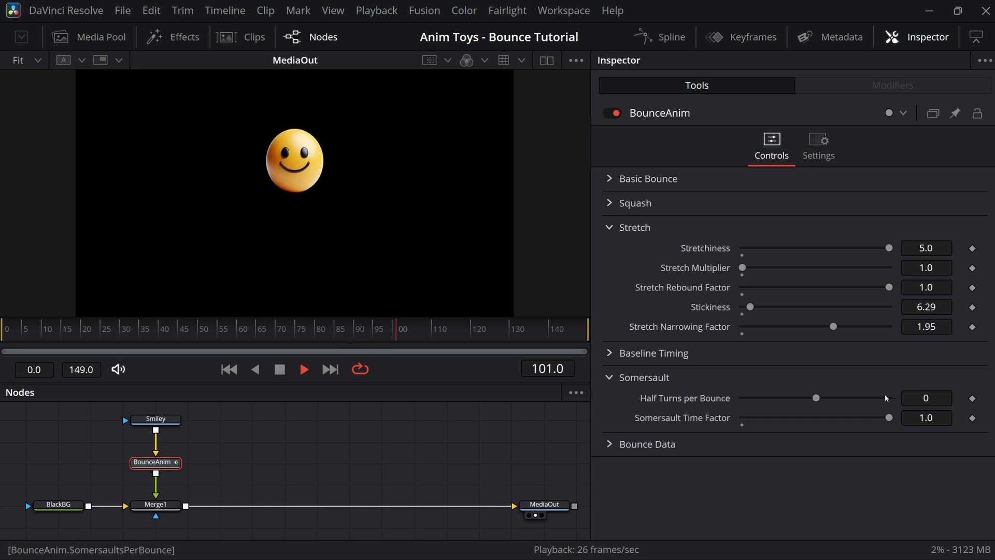
Step: Turn Stretchiness down to 0.0 and settle Half Turns per Bounce at 1 after trying 2 and 5
left_click(932, 398)
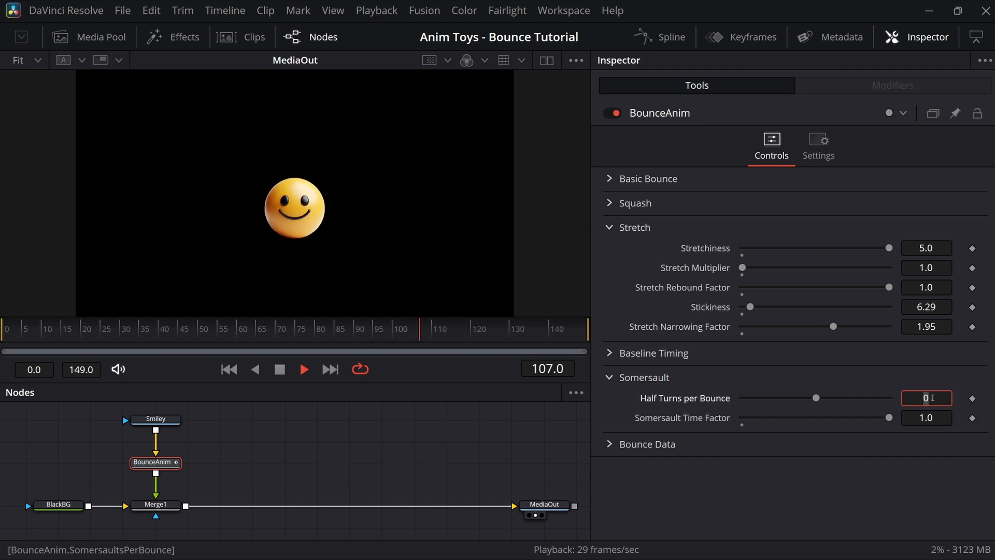
type("2")
key("Tab")
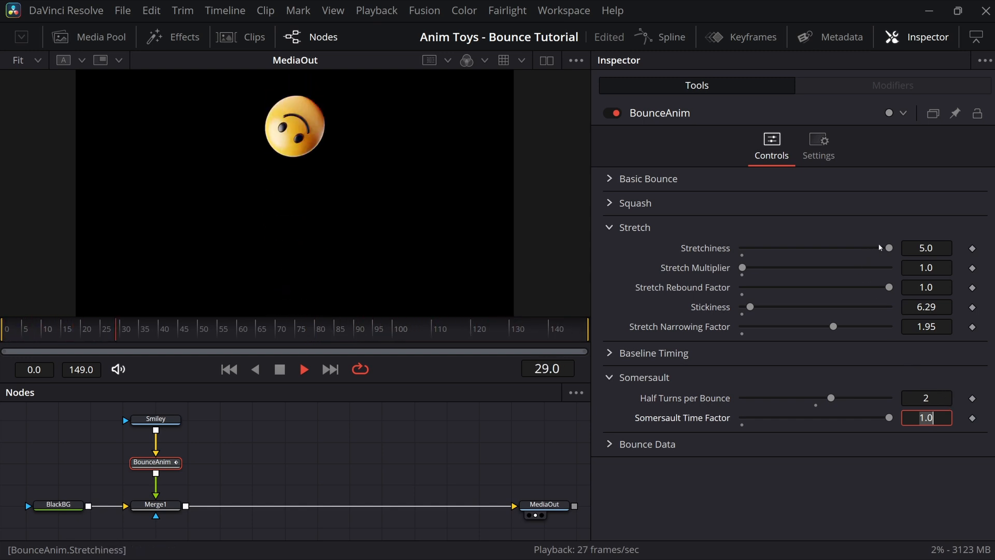
left_click_drag(888, 248, 857, 250)
left_click_drag(757, 250, 725, 253)
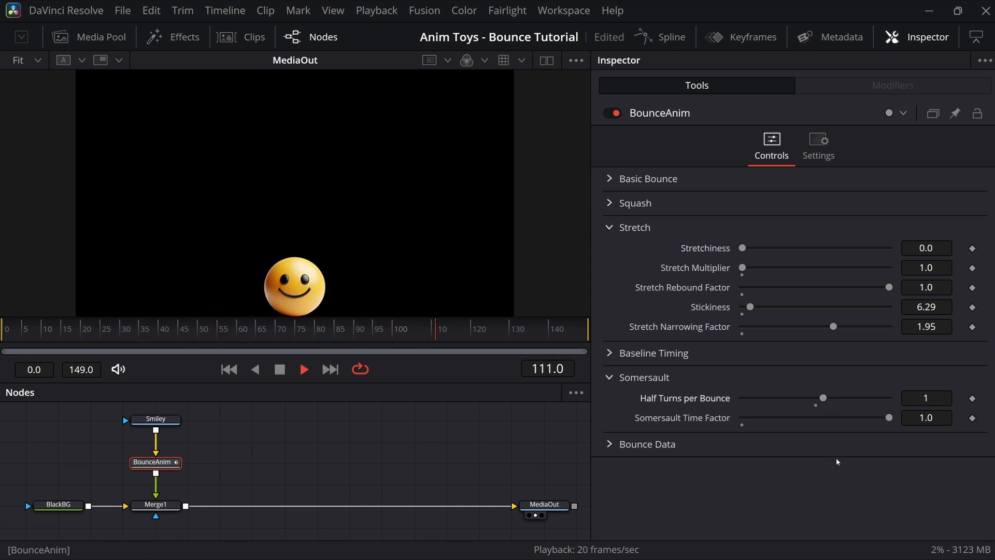
left_click_drag(824, 399, 855, 399)
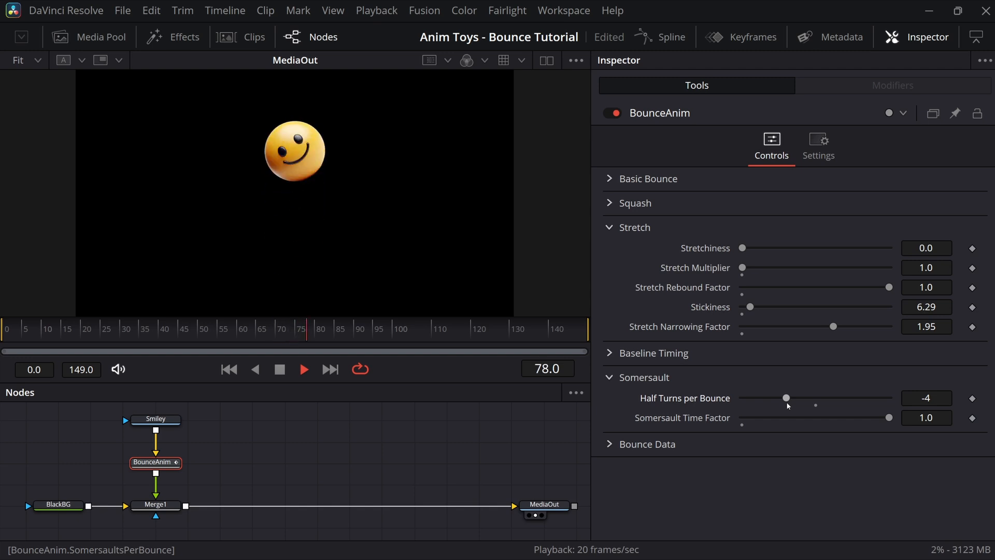
left_click_drag(788, 404, 824, 402)
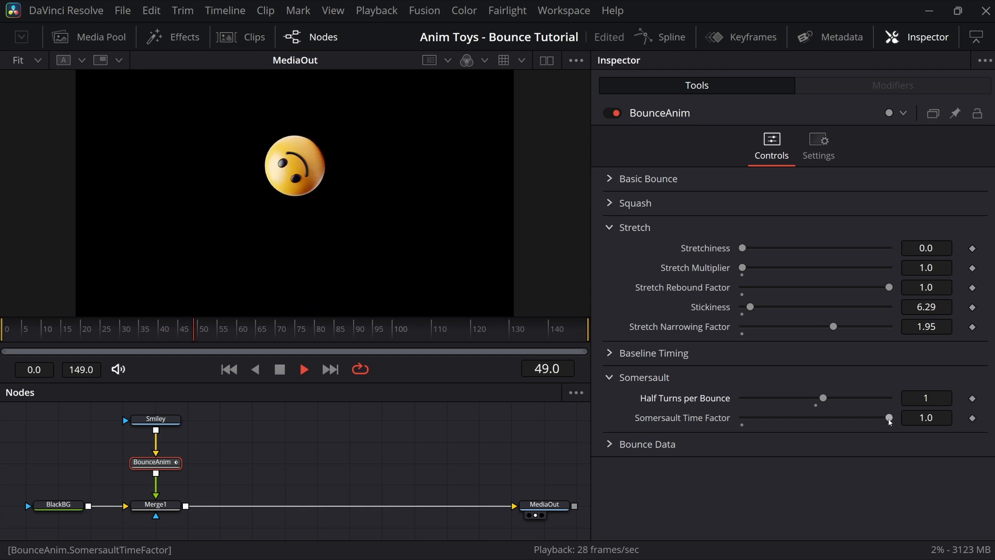
Step: Lower the Somersault Time Factor to 0.5024
left_click_drag(889, 421, 815, 424)
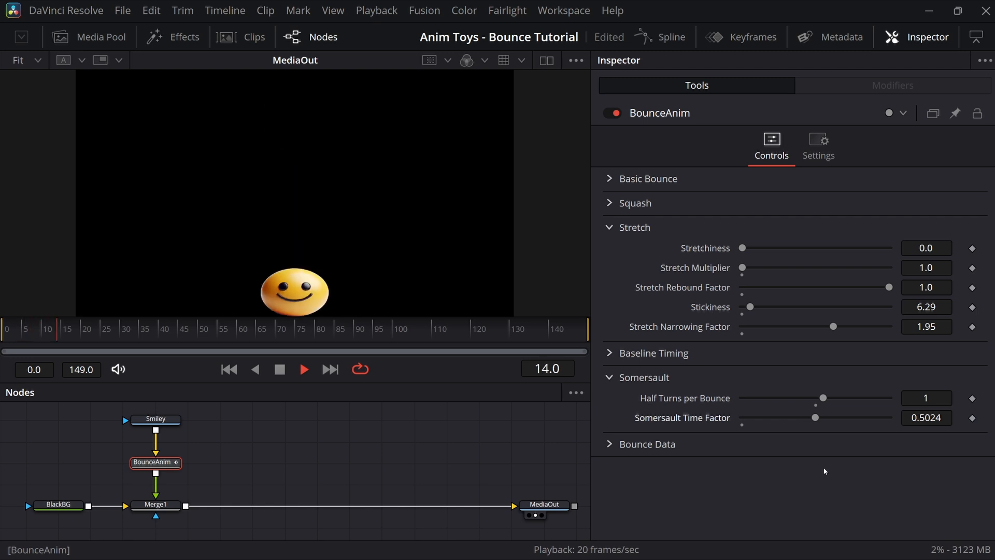
Step: Collapse the Somersault section and save BounceAnim's data from the Bounce Data section
left_click(609, 380)
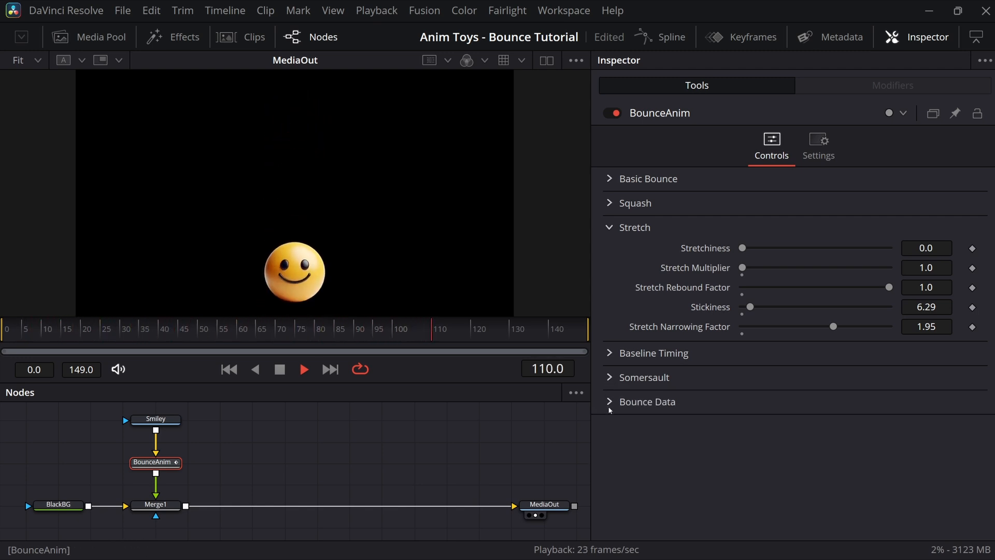
left_click(608, 406)
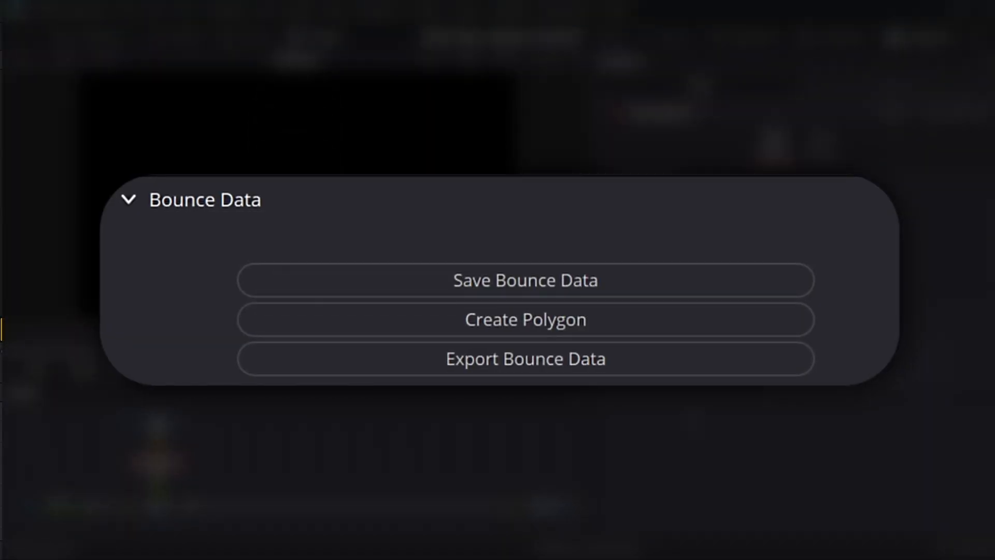
left_click(423, 286)
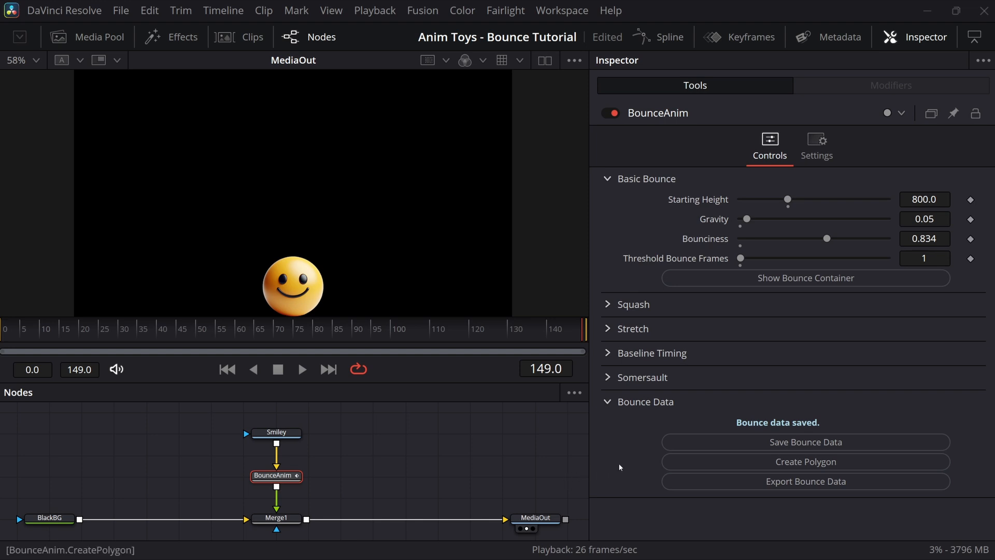
Step: Create the BouncePoly polygon and arrange it beside BounceAnim and Smiley in the node graph
left_click(697, 466)
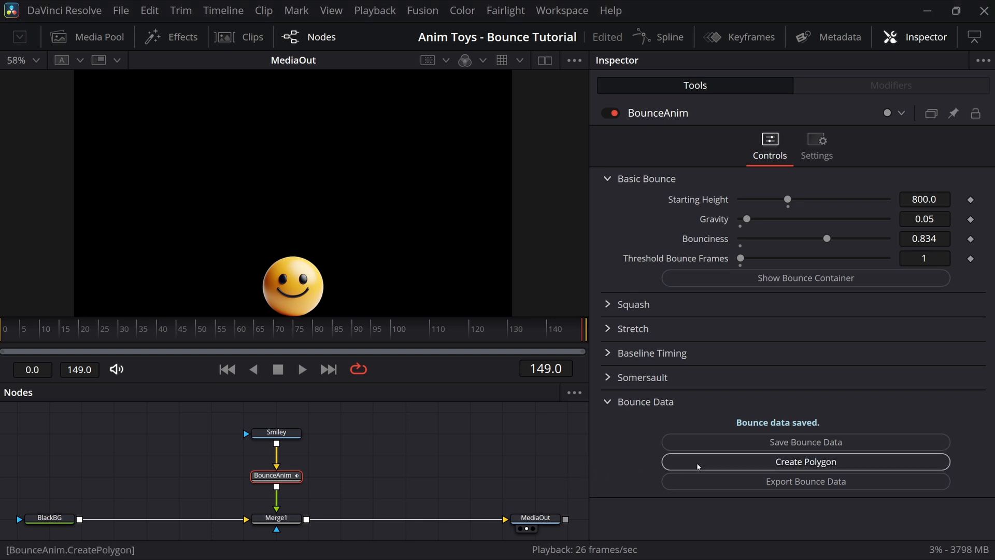
left_click_drag(277, 476, 154, 434)
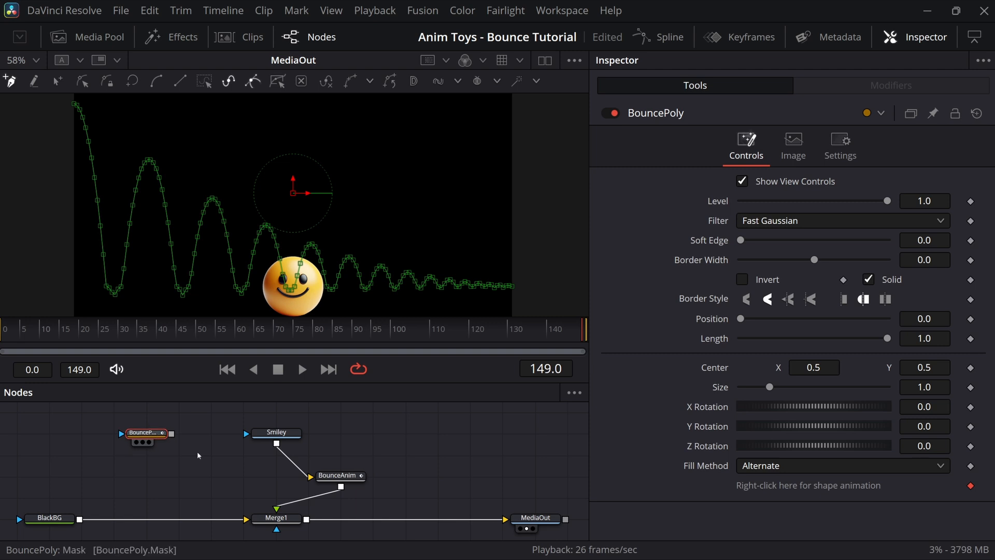
left_click_drag(318, 477, 254, 478)
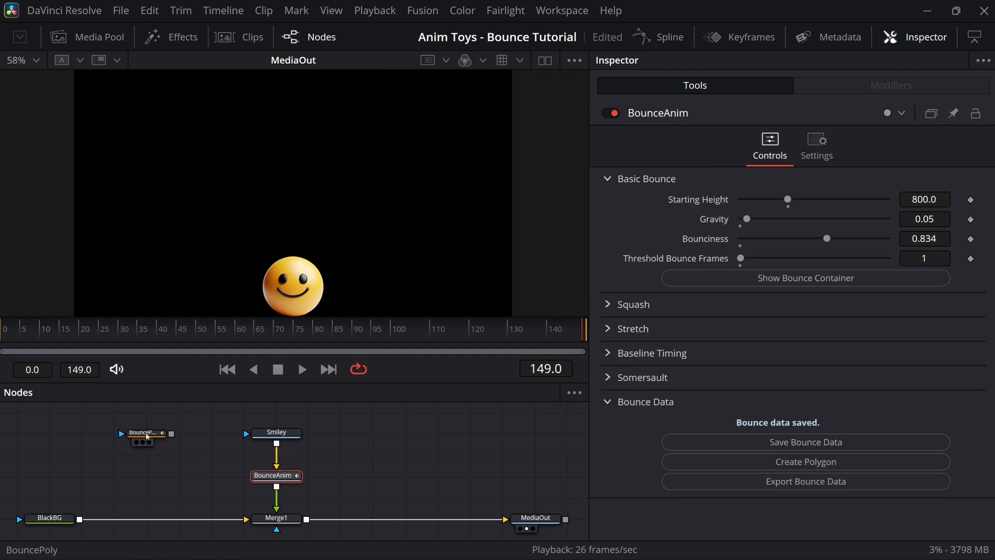
left_click(147, 436)
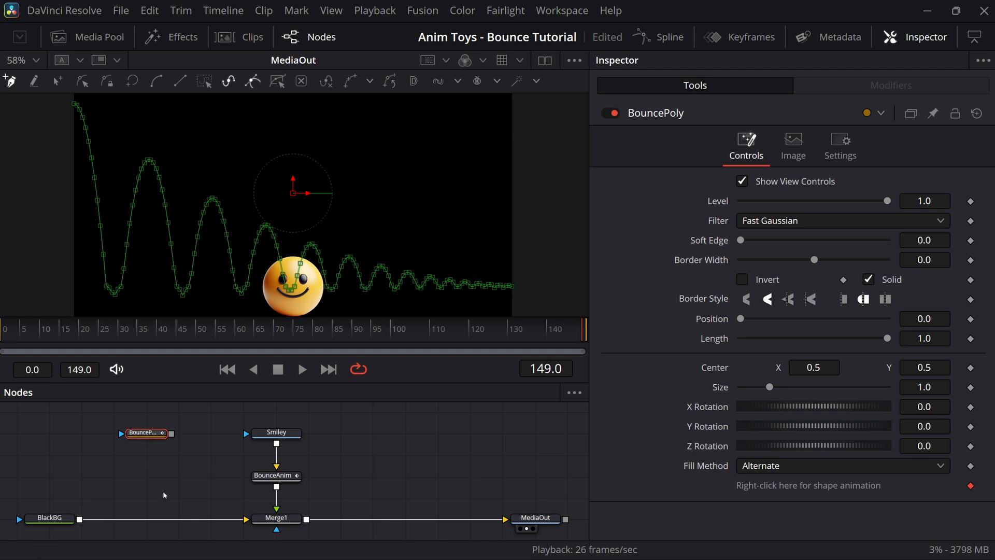
key("shift+space")
Step: Add a Background node colored cyan with Blue 1.0 and Green 0.84
type("bg")
left_click(518, 431)
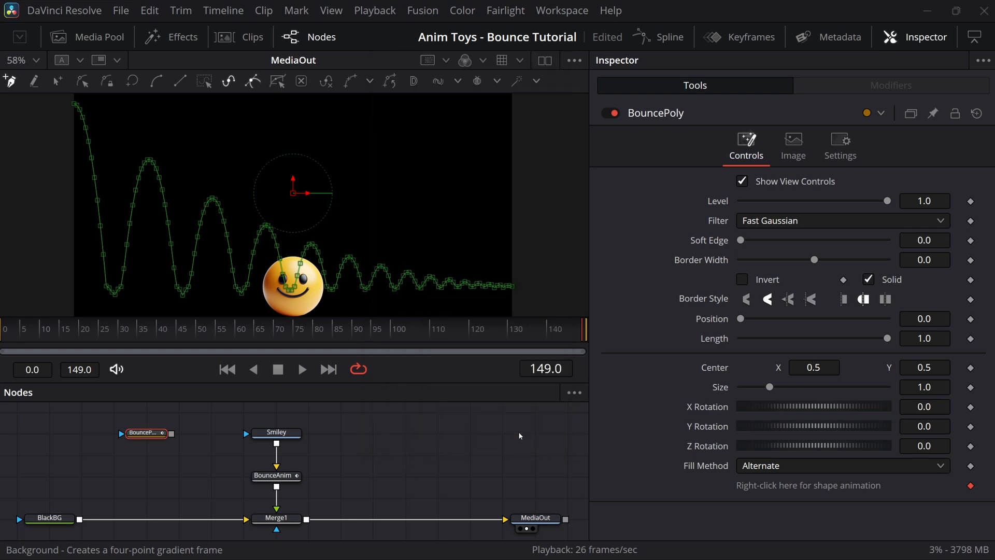
left_click_drag(740, 332, 902, 335)
left_click_drag(742, 312, 864, 312)
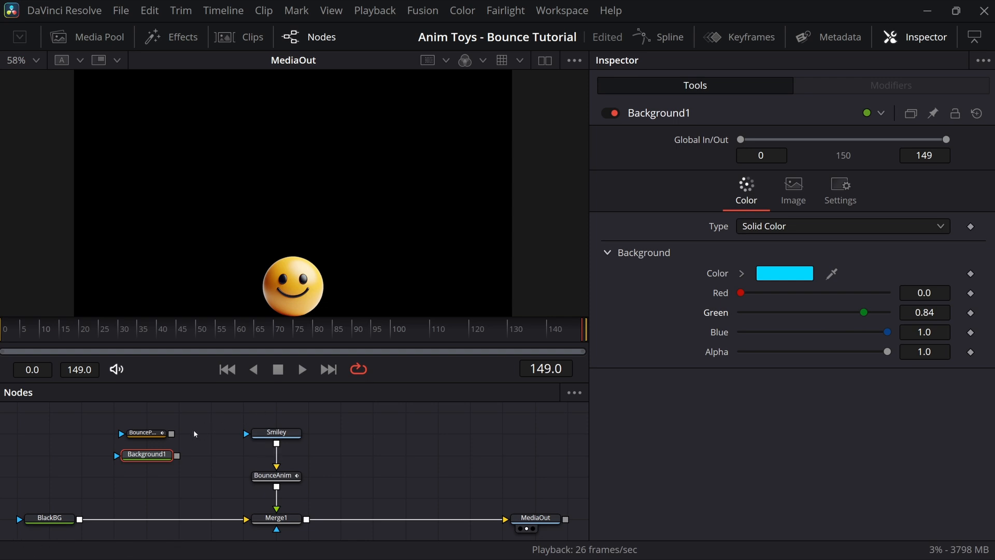
Step: Mask Background1 with BouncePoly and merge it over BlackBG
left_click_drag(172, 433, 116, 458)
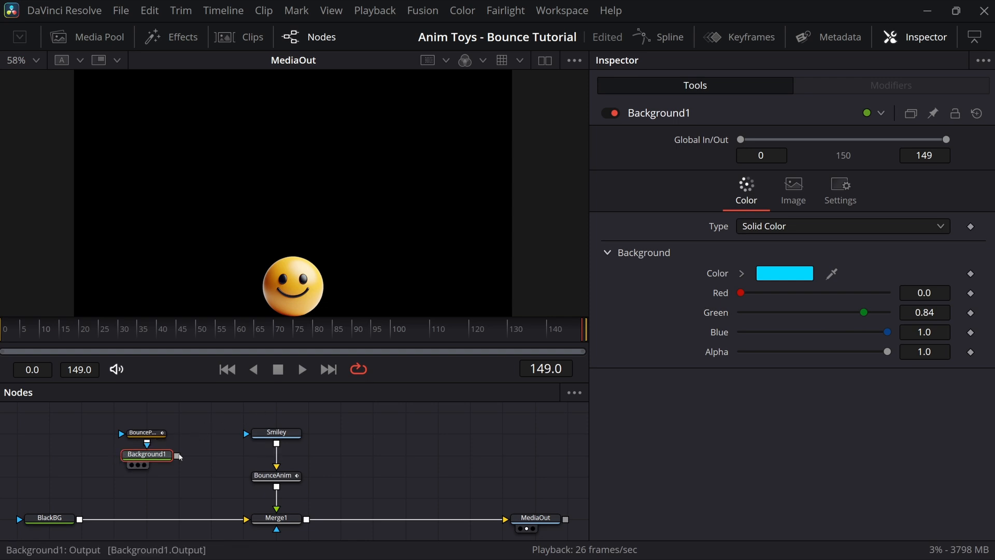
left_click_drag(177, 456, 82, 521)
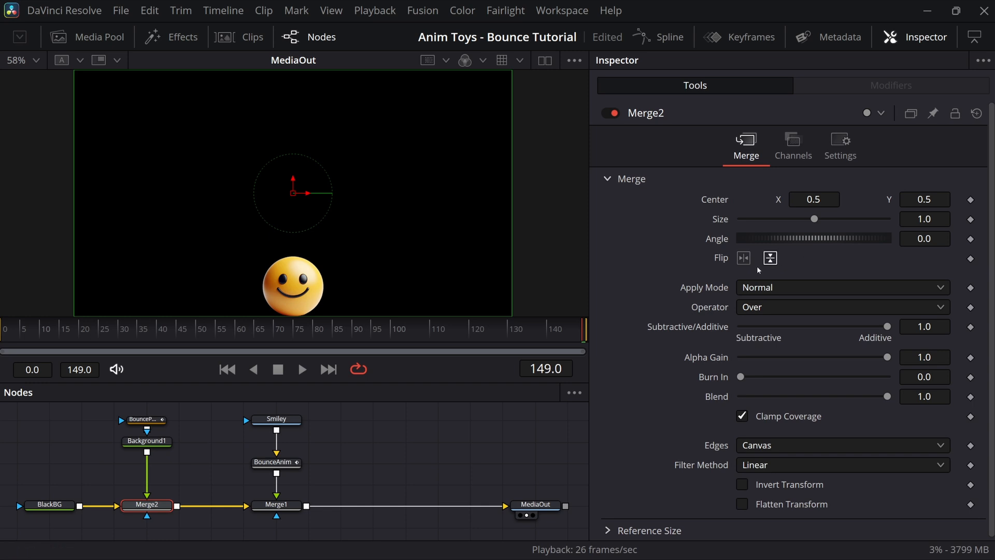
left_click(151, 422)
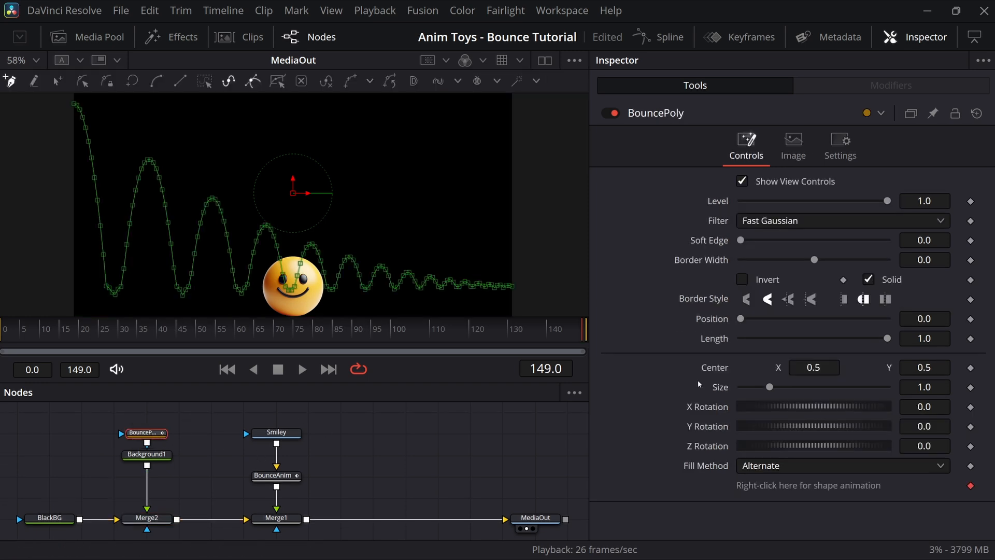
Step: Give BouncePoly a Border Width of 0.019 and Soft Edge of 0.0096
left_click_drag(813, 259, 821, 262)
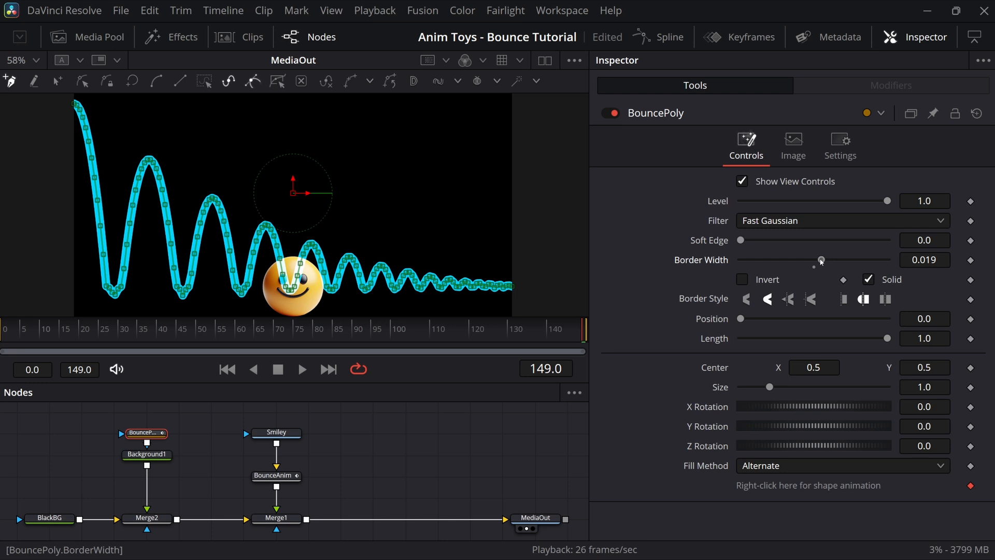
left_click_drag(741, 240, 747, 240)
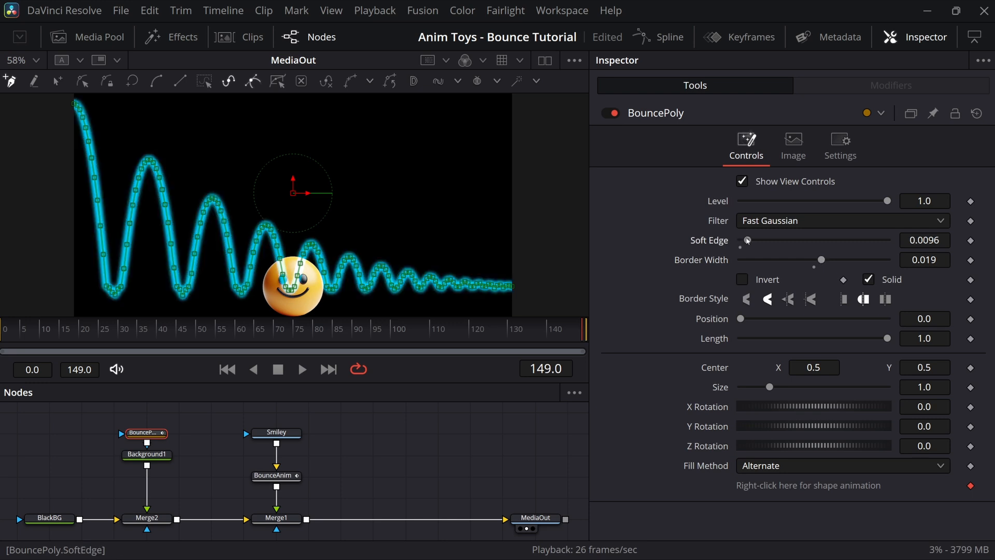
left_click(433, 442)
left_click(151, 433)
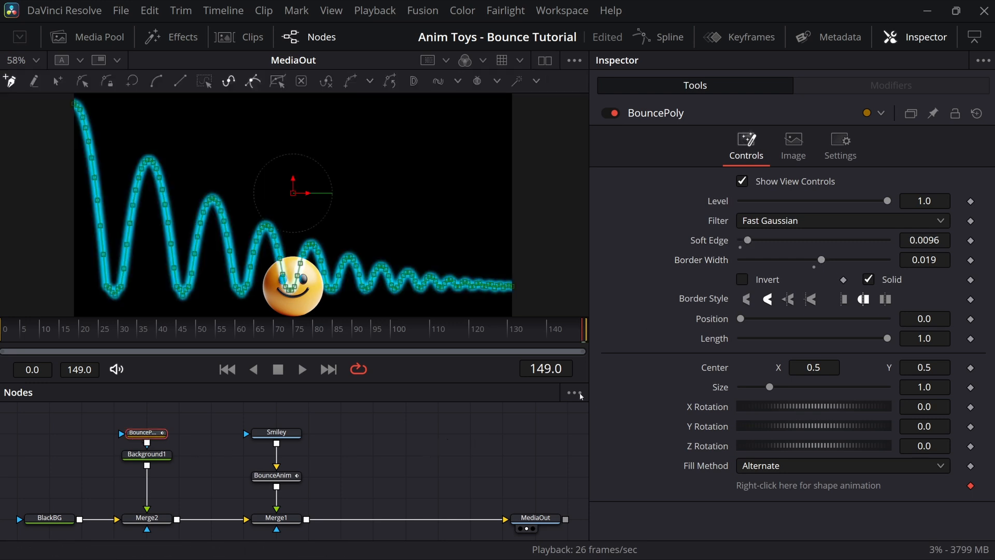
Step: Keyframe BouncePoly's Center X at 1.0 on the first frame and 0.0 on the last frame
left_click(227, 369)
left_click(970, 367)
double_click(820, 367)
type("1")
key("Tab")
left_click(328, 369)
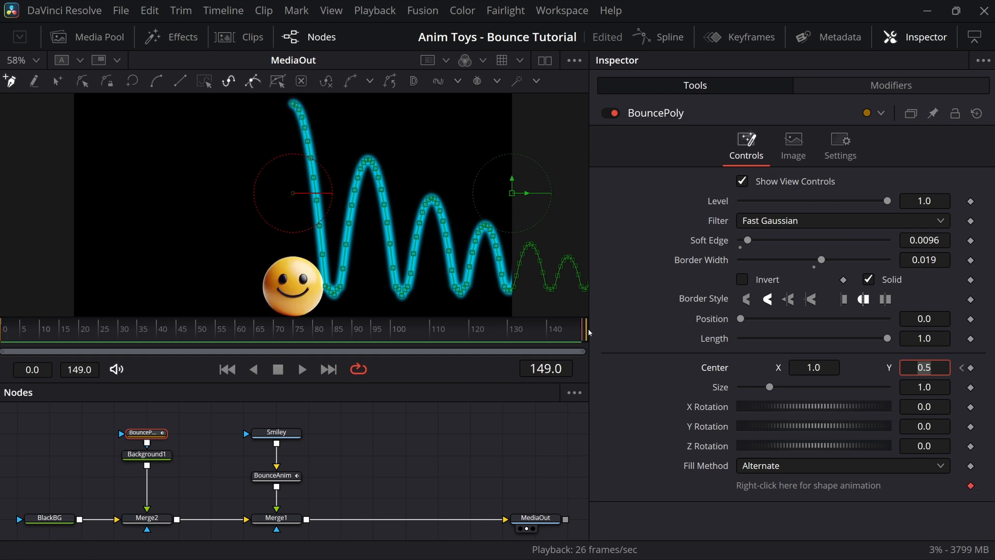
double_click(821, 368)
type("0")
key("Tab")
left_click(377, 454)
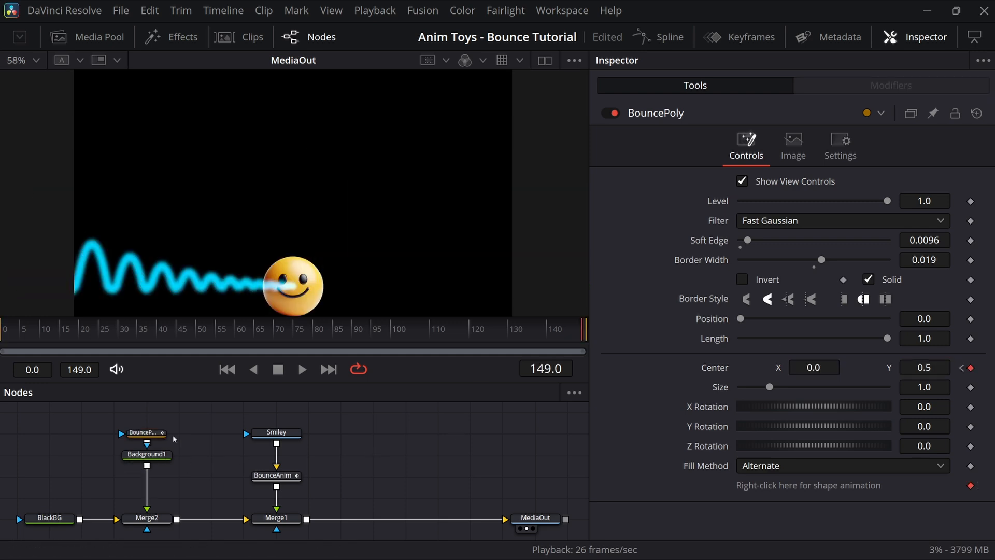
left_click(273, 518)
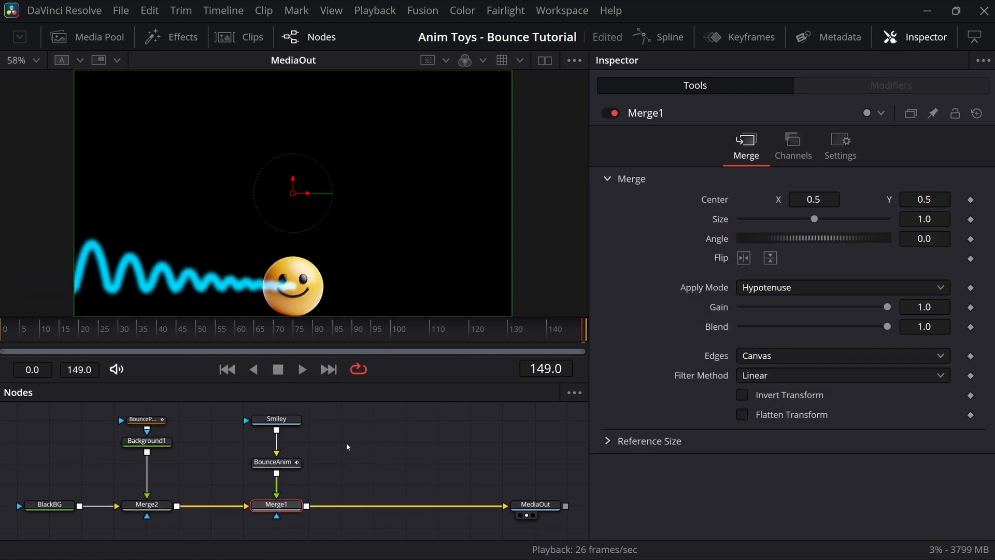
Step: Insert a Merge3 fed by BounceAnim, set its Blend to 0.658, and play back the result
left_click(136, 506)
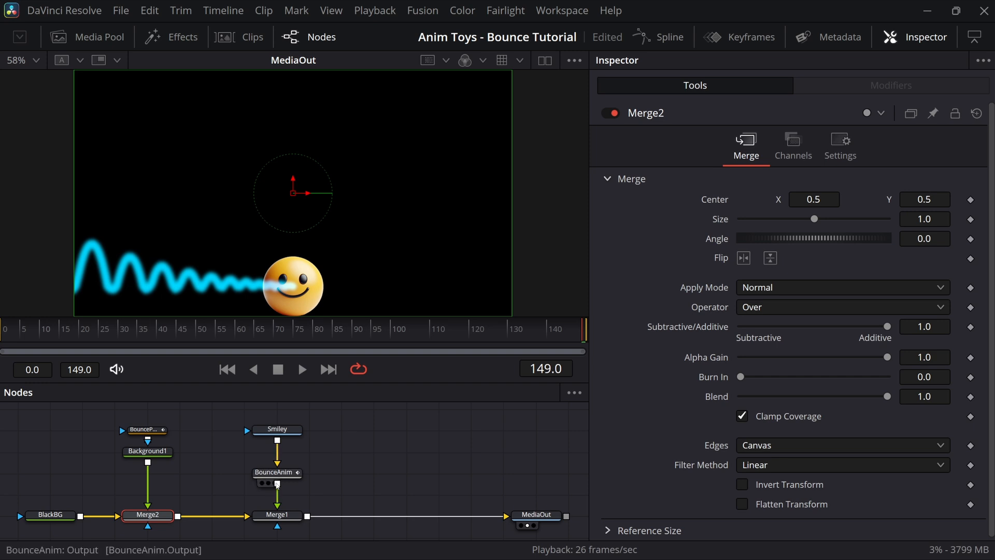
left_click_drag(276, 473, 456, 505)
left_click_drag(887, 396, 836, 397)
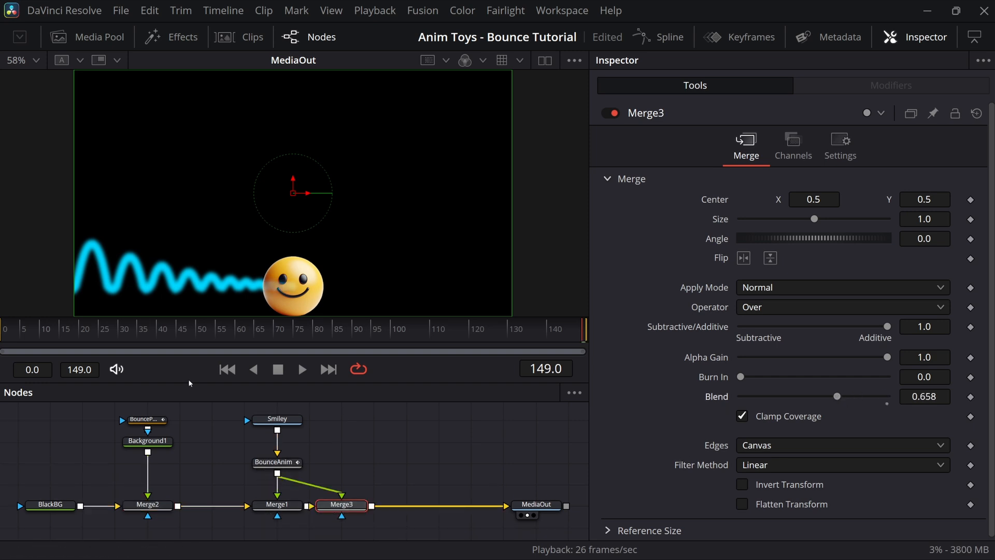
left_click(302, 369)
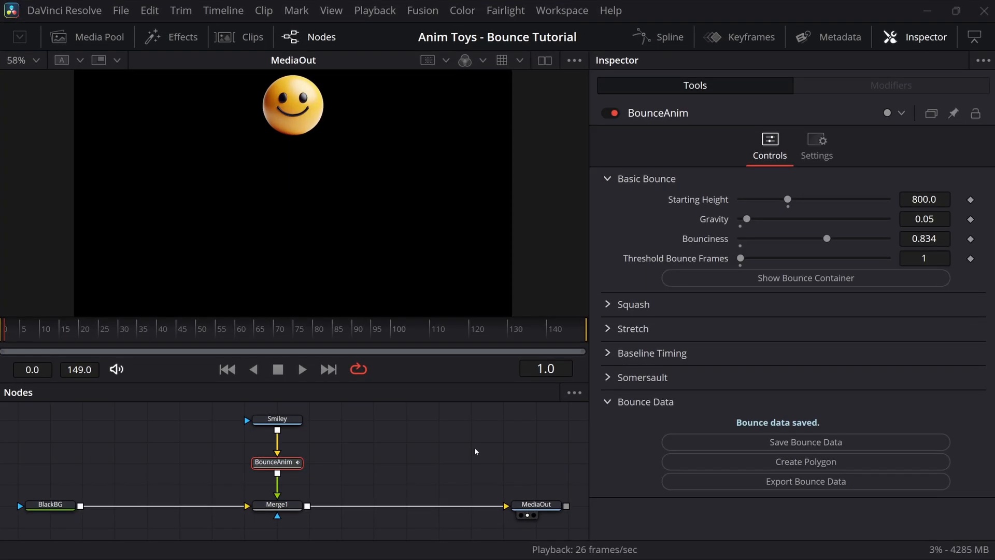
Step: Export BounceAnim's bounce data as a CSV to the path F:\BounceData.csv
left_click(696, 483)
left_click(492, 231)
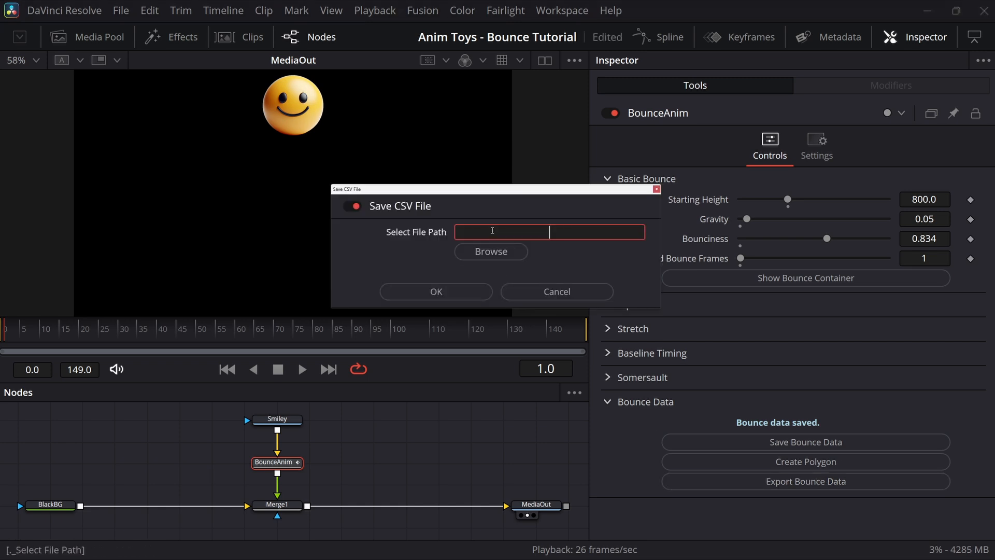
type("F:\\BounceData.csv")
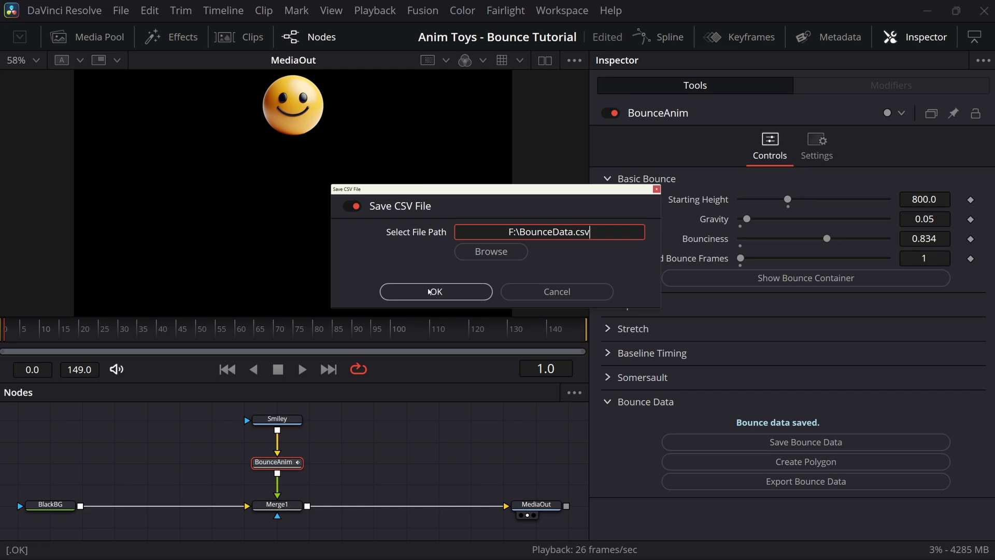
left_click(436, 289)
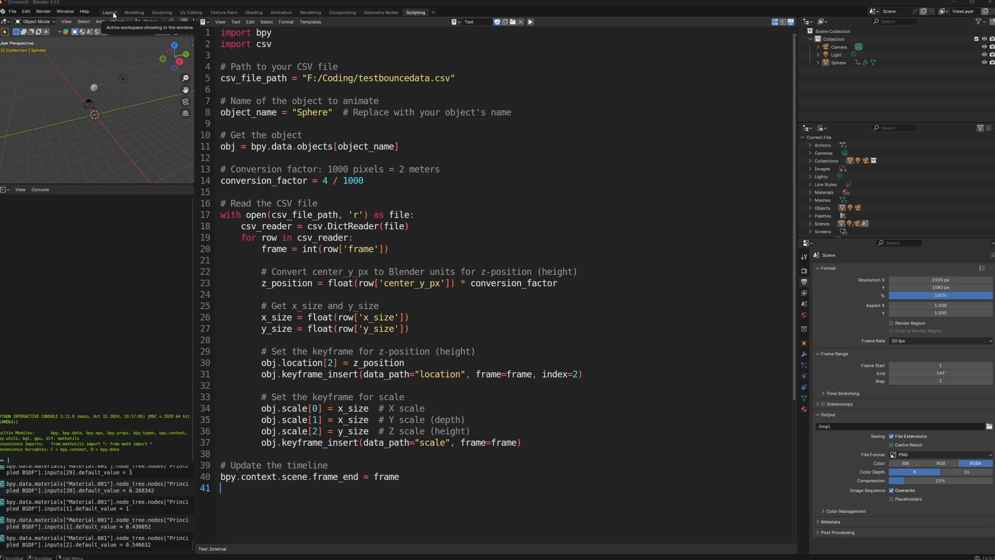
Step: Switch to the Layout workspace and play the sphere's bounce-and-squash animation
left_click(112, 13)
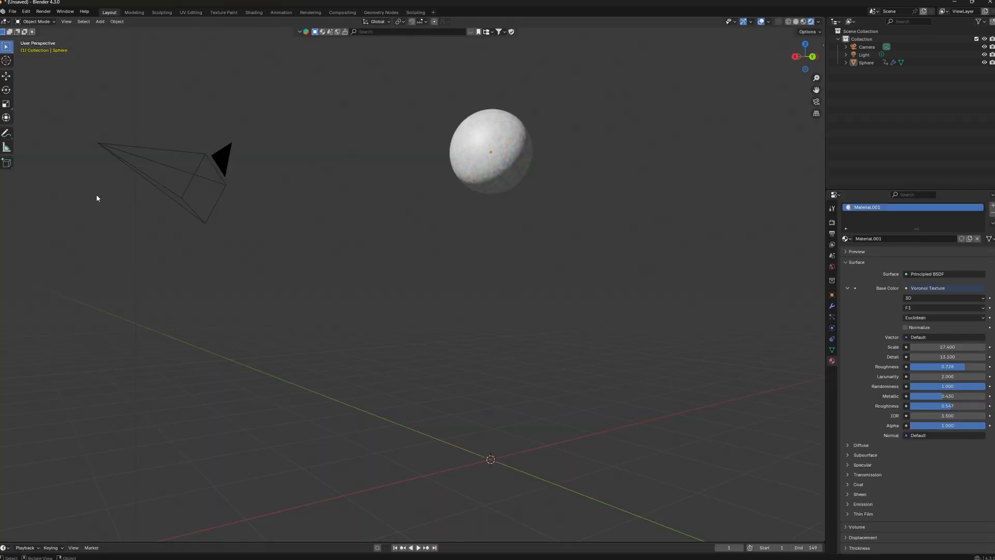
key("space")
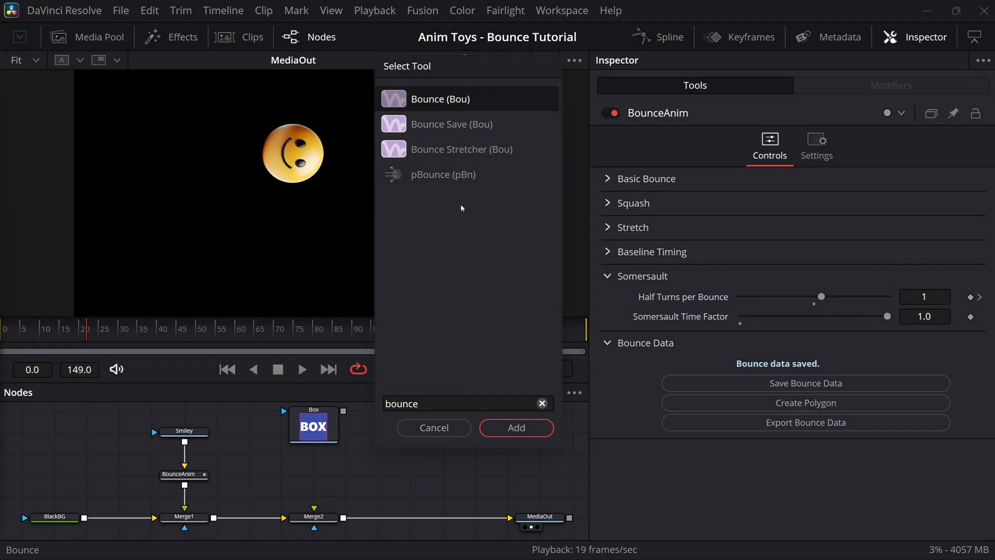
Step: Add a Bounce Save node below the Box image and wire Box's output into it
left_click(397, 123)
left_click(516, 427)
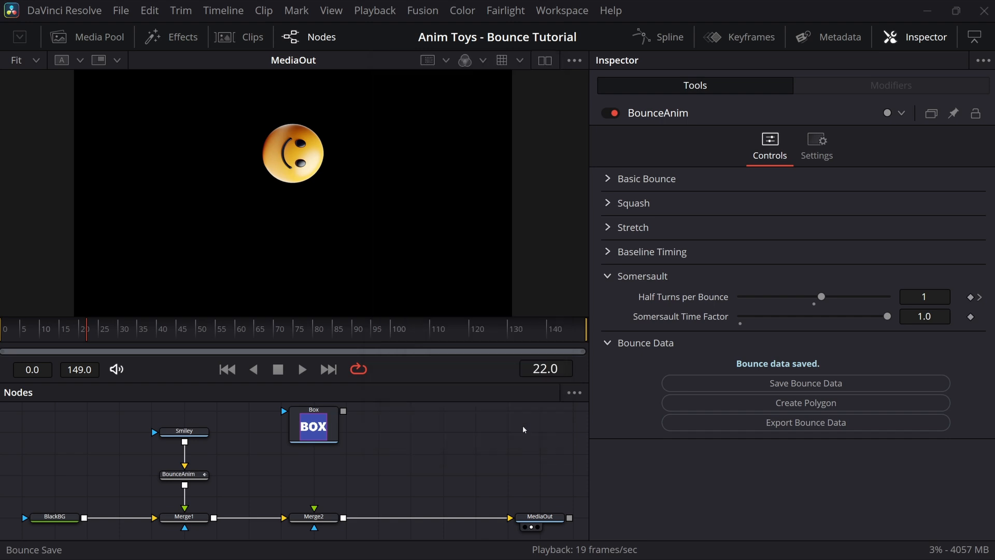
left_click(314, 475)
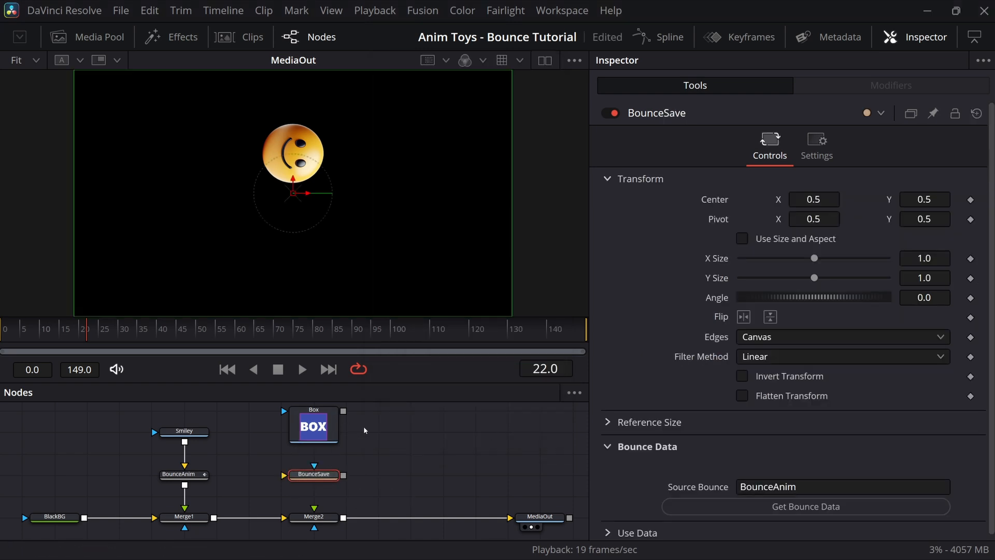
left_click_drag(343, 410, 314, 508)
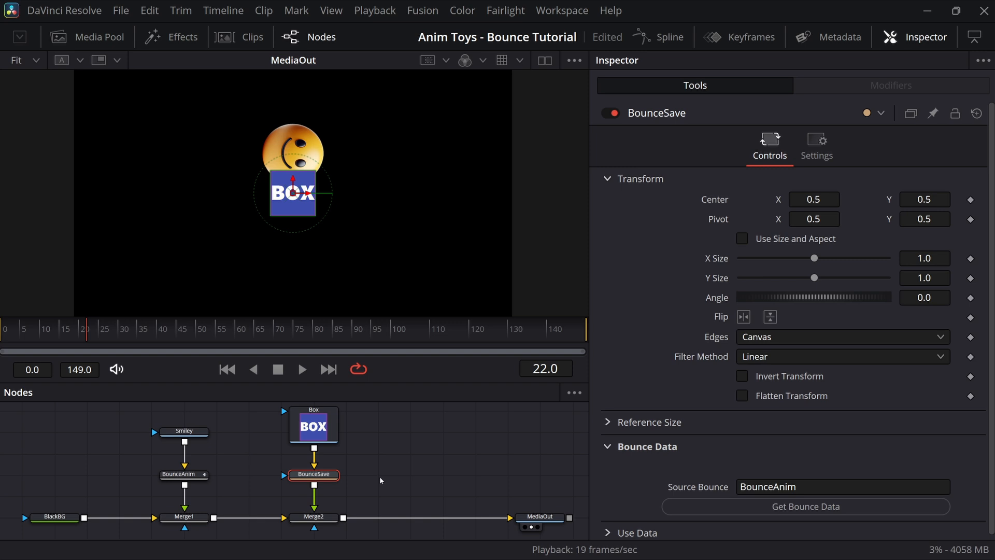
key("shift+space")
Step: Insert a Transform (xf) node after BounceSave, move the BOX left of the smiley, then reselect BounceSave
type("xf")
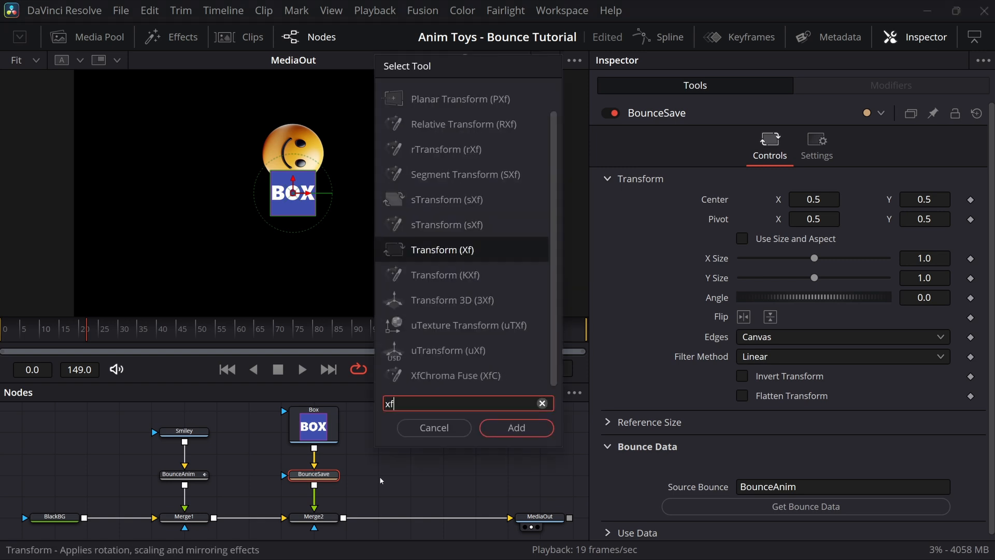
key("Return")
left_click_drag(310, 193, 170, 193)
left_click(370, 466)
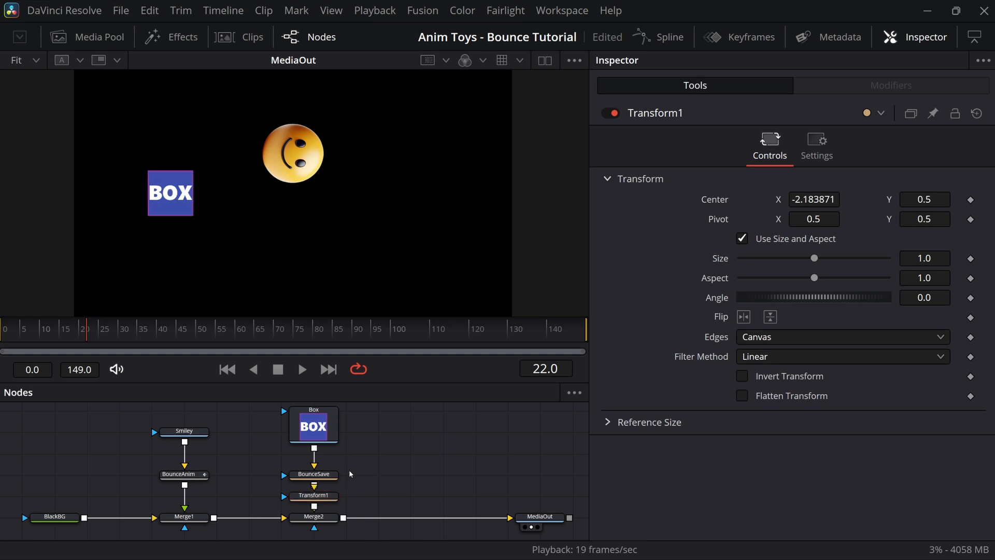
left_click(310, 473)
scroll(624, 464, "down", 1)
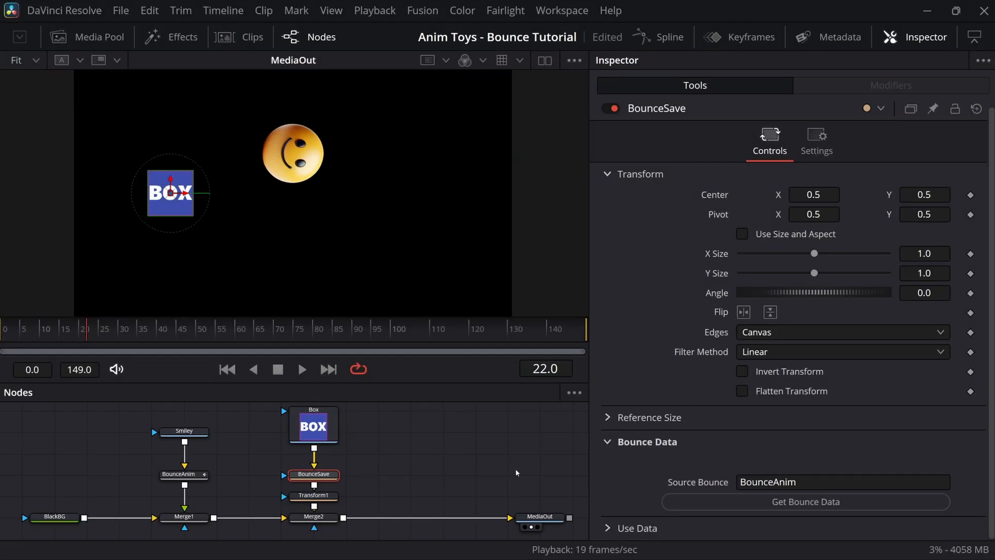
Step: Save BounceAnim's bounce data, then load it into BounceSave with Get Bounce Data
left_click(186, 477)
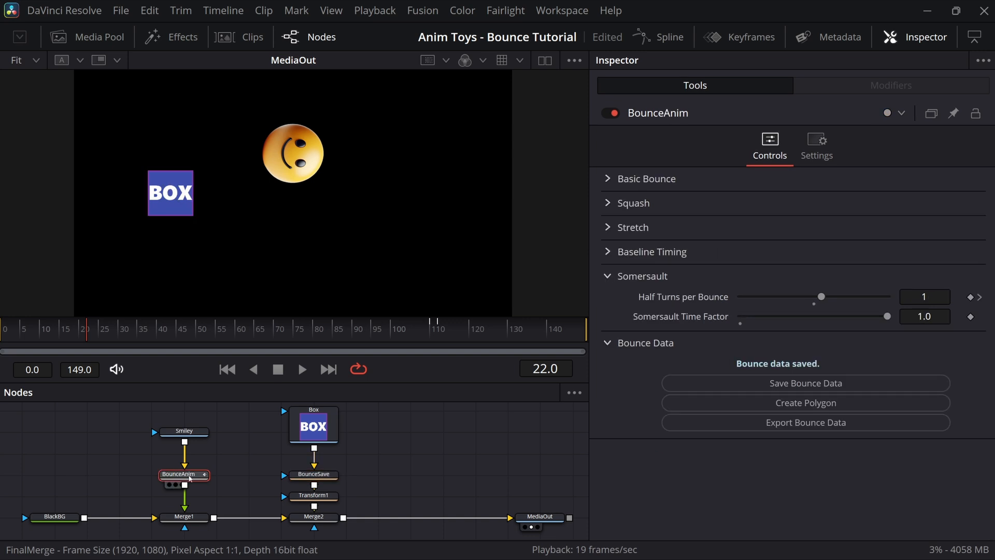
left_click(772, 384)
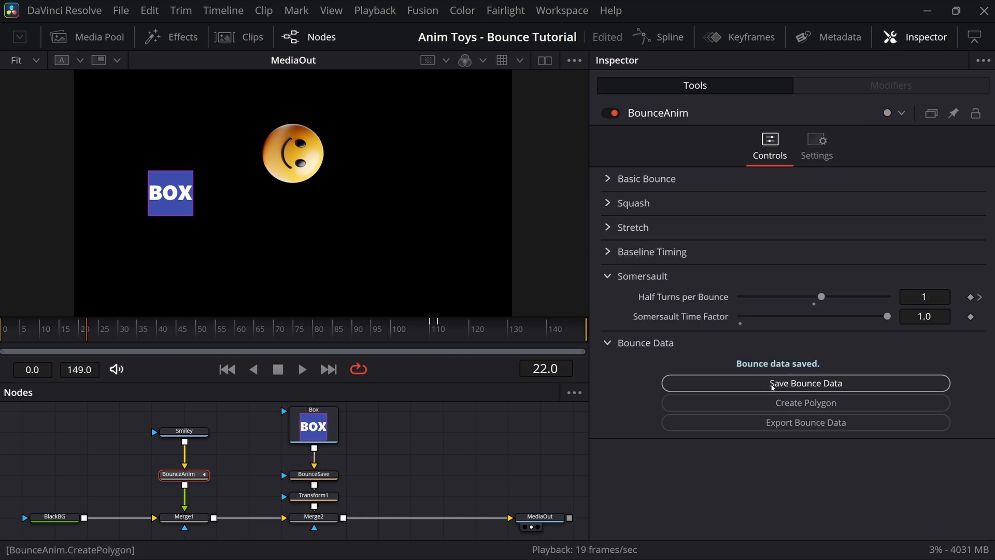
left_click(313, 475)
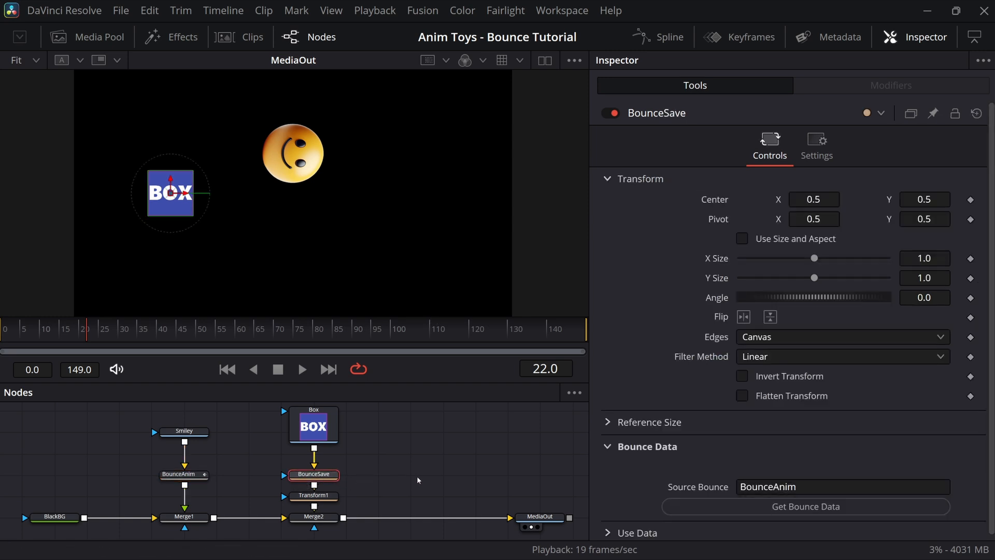
left_click(696, 513)
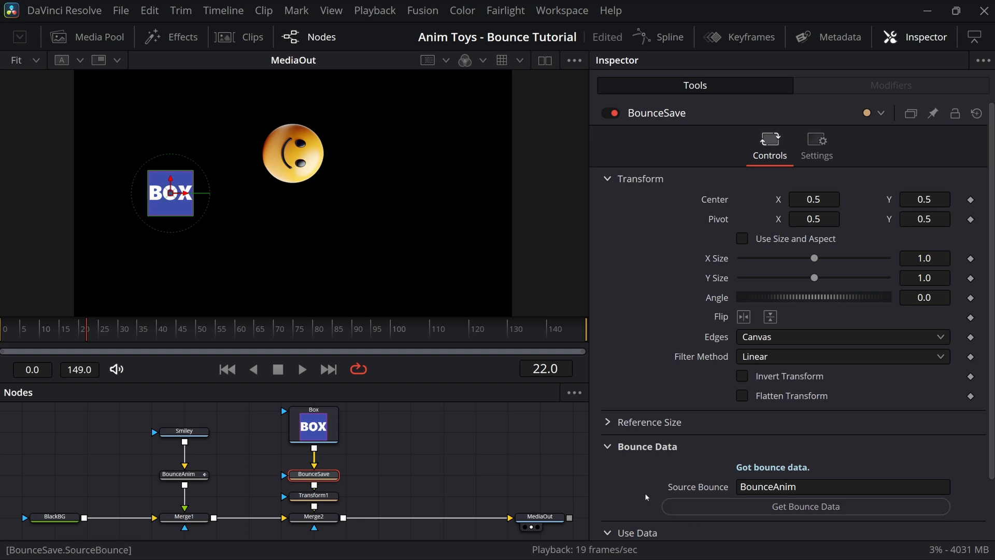
scroll(635, 492, "down", 2)
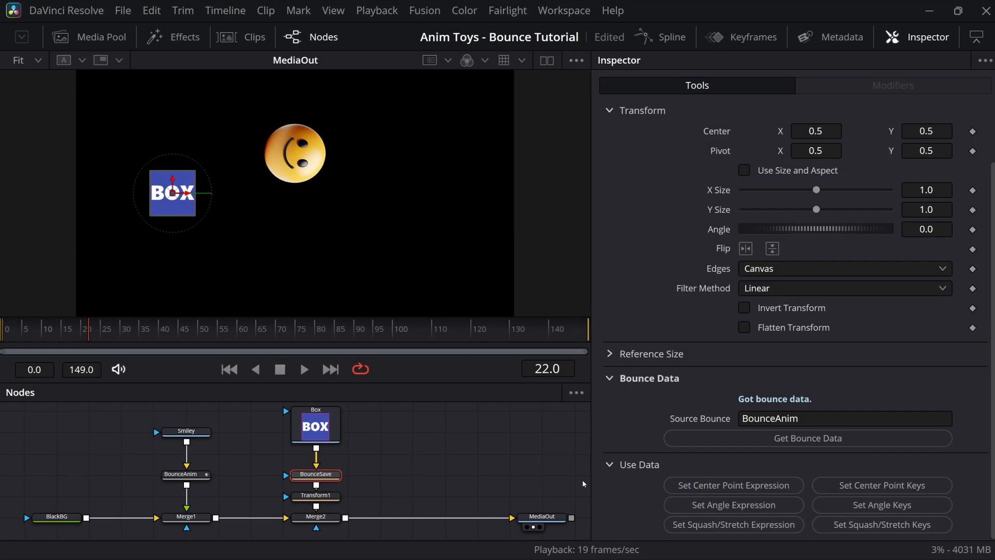
Step: Apply the Center Point expression from the bounce data and preview the BOX bouncing
left_click(705, 485)
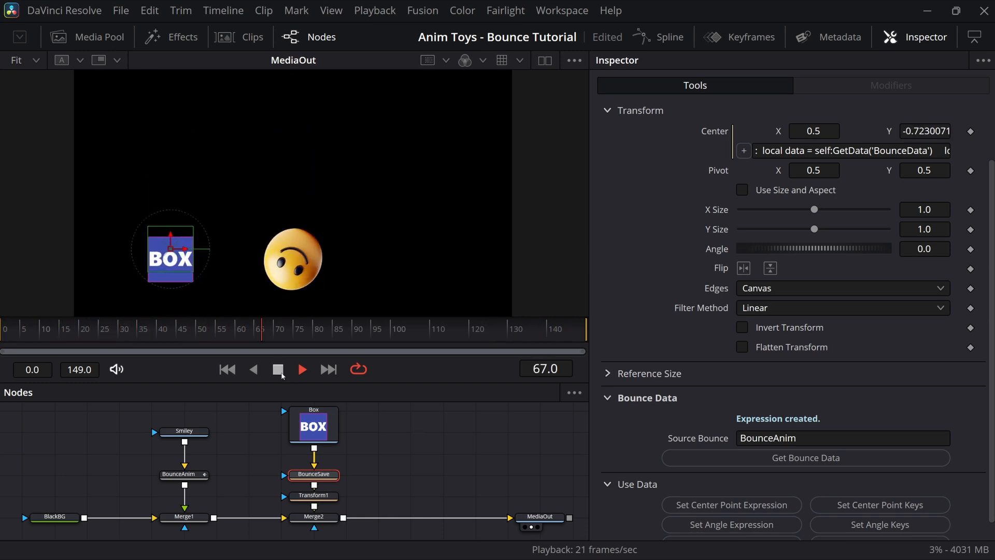
key("space")
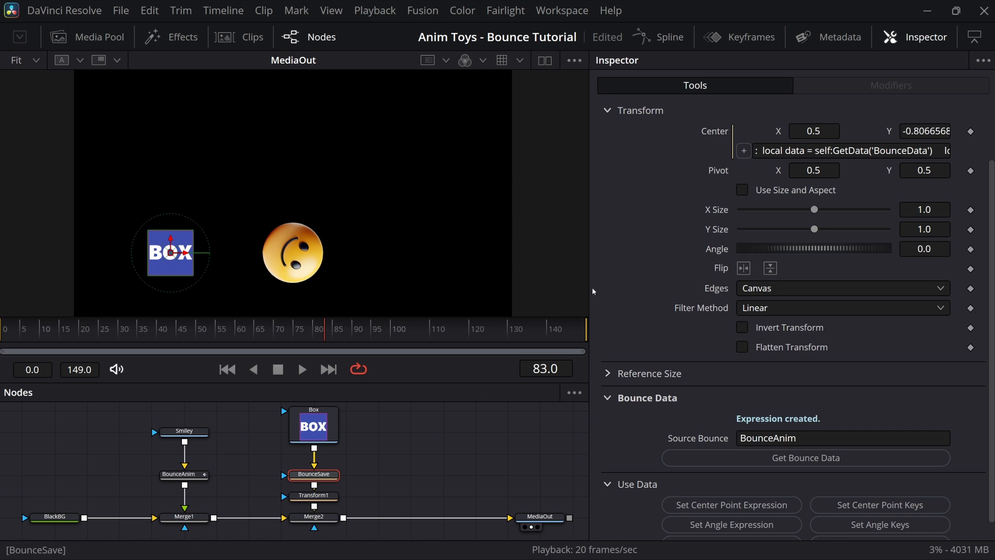
Step: Remove the expression from the BOX's Center
right_click(743, 151)
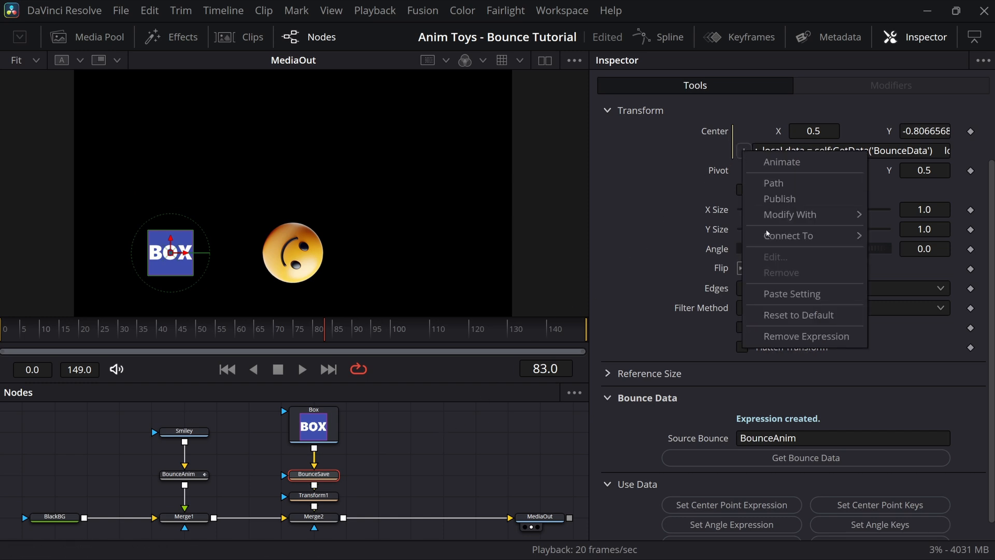
left_click(779, 316)
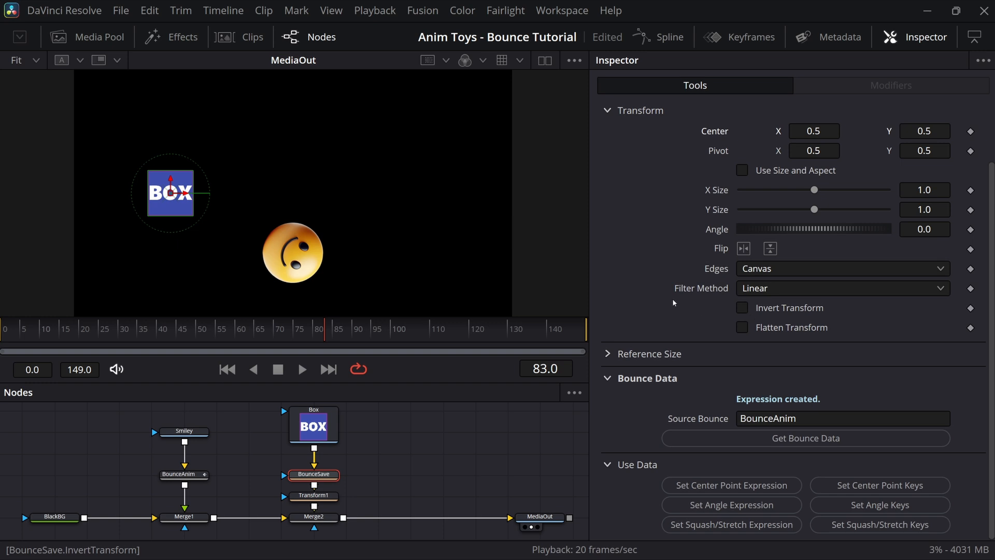
scroll(673, 303, "up", 3)
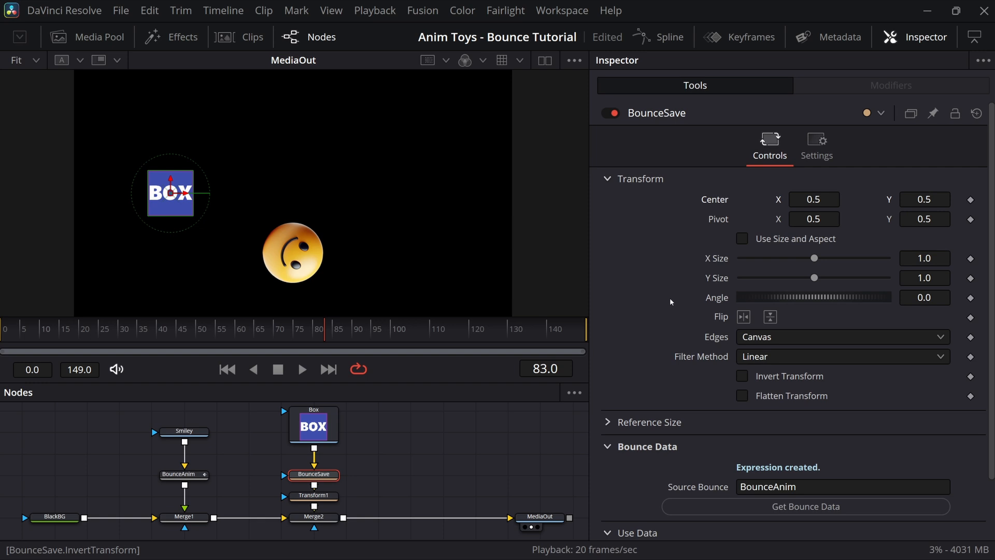
scroll(669, 297, "down", 3)
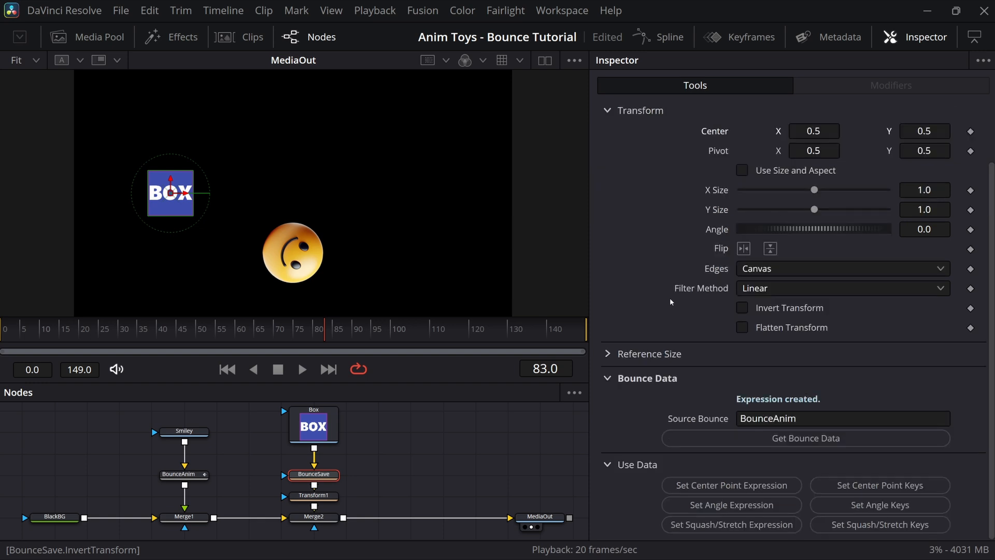
Step: Bake Center Point keyframes from the bounce data and play to check the bounce
left_click(868, 486)
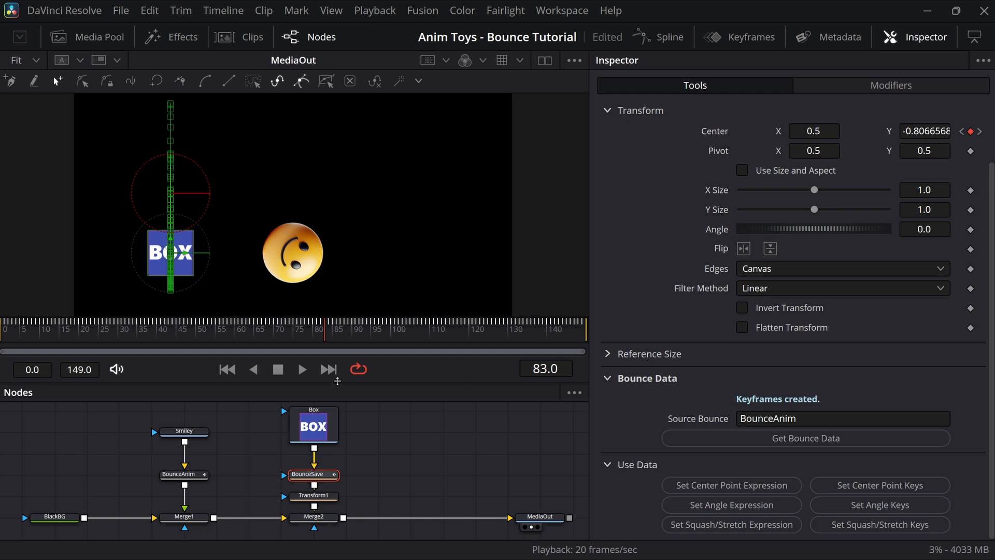
key("space")
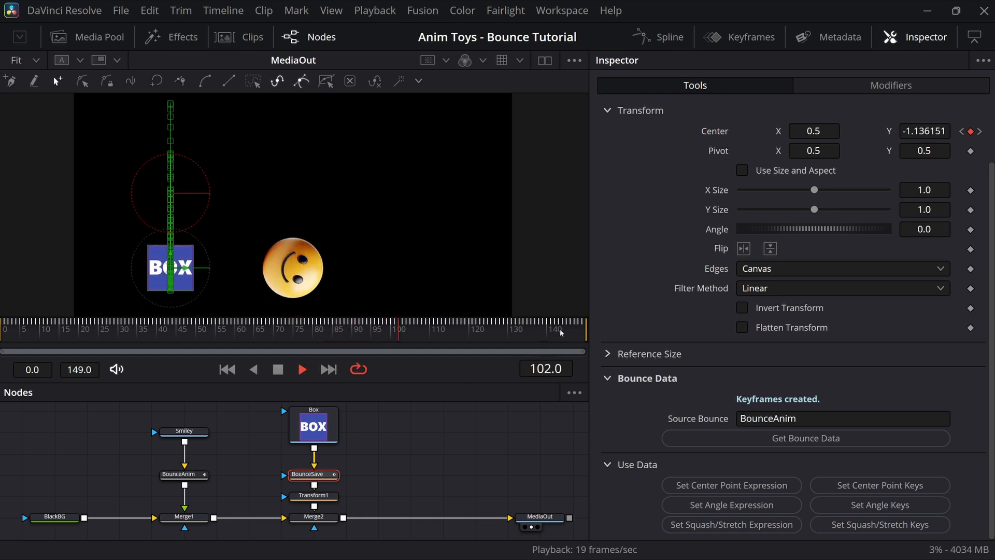
scroll(777, 218, "up", 2)
left_click(819, 151)
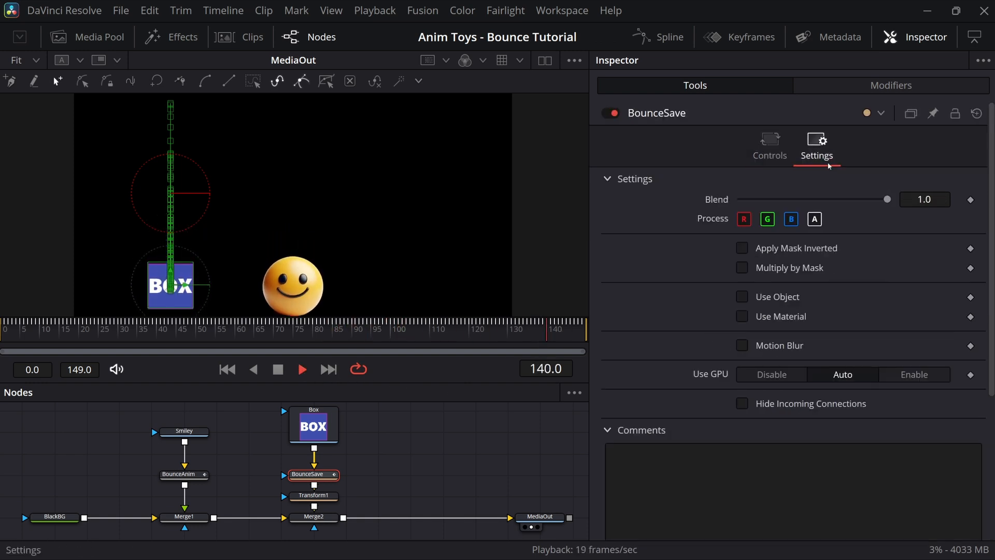
Step: Turn on motion blur for the bouncing BOX in BounceSave's settings
left_click(742, 346)
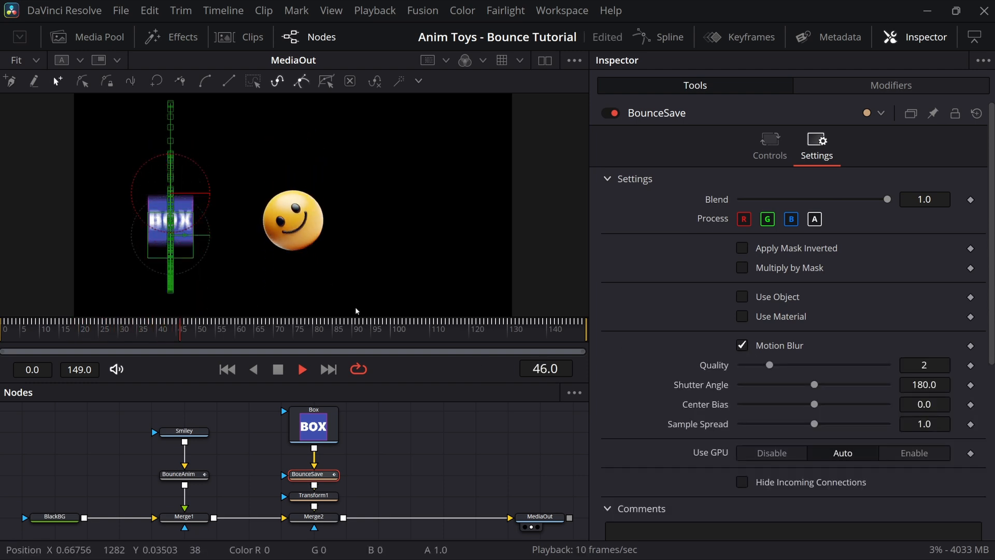
left_click(772, 142)
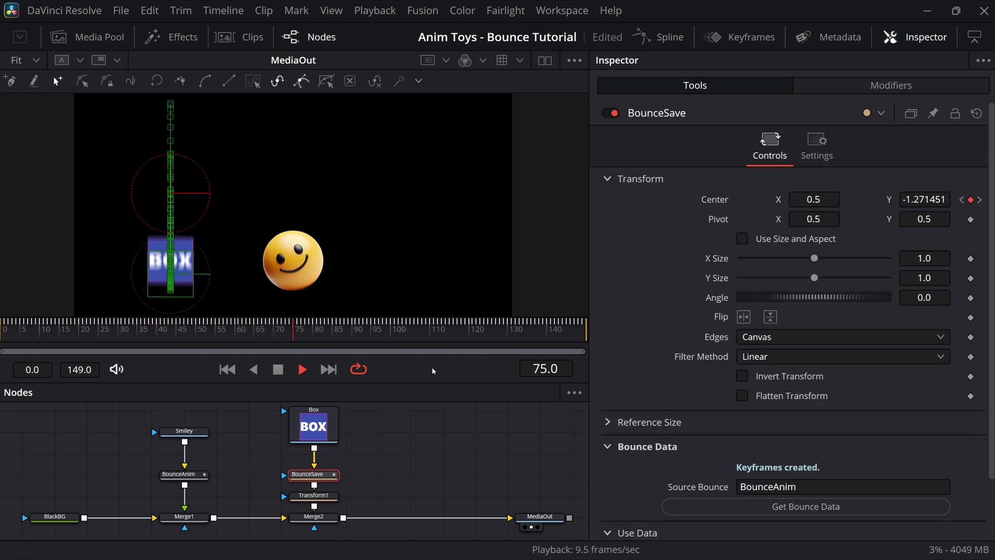
left_click(406, 429)
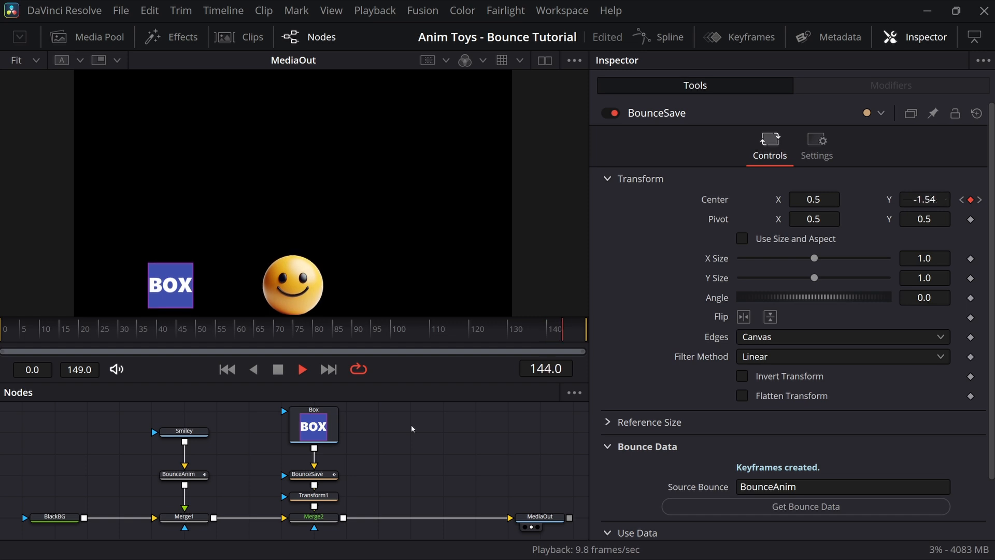
Step: Add angle and squash/stretch keyframes to BounceSave from the bounce data
left_click(319, 476)
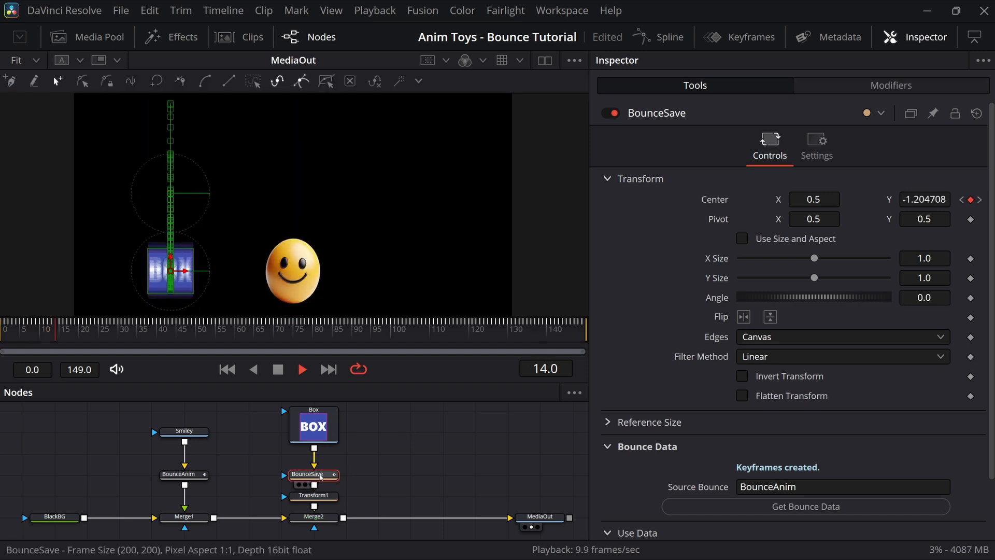
scroll(703, 437, "down", 2)
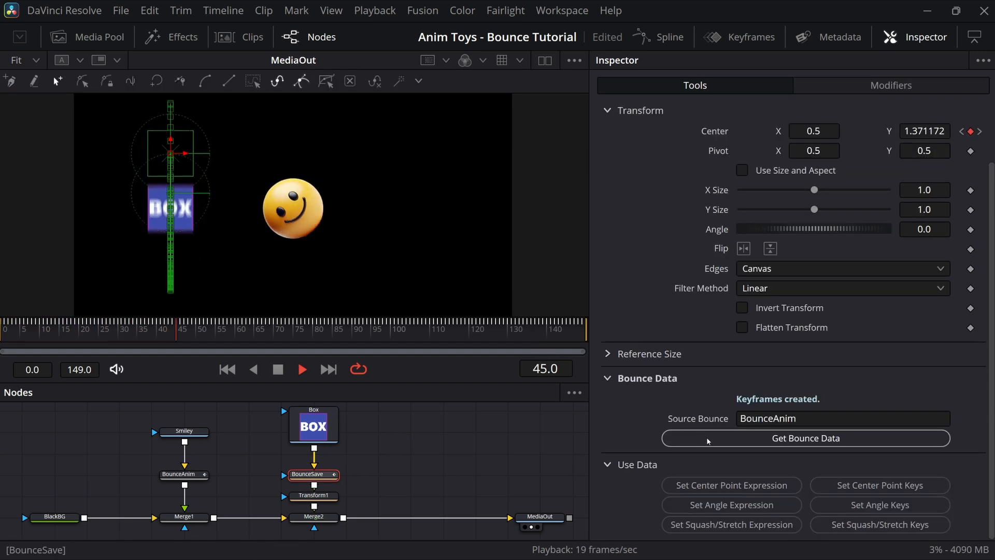
left_click(848, 503)
left_click(866, 525)
left_click(464, 444)
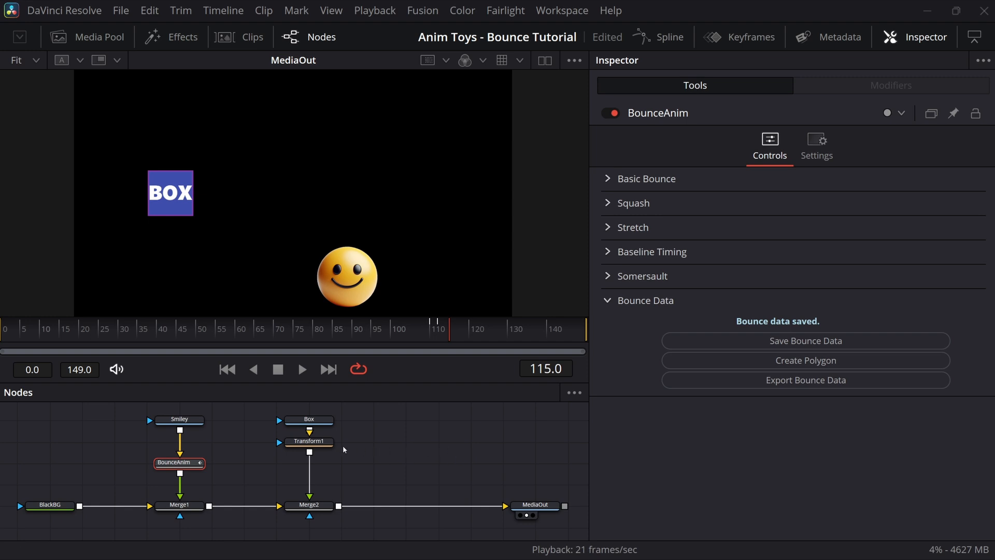
Step: Select Transform1 to show its Center at X -2.183871, Y 0.5
left_click(322, 443)
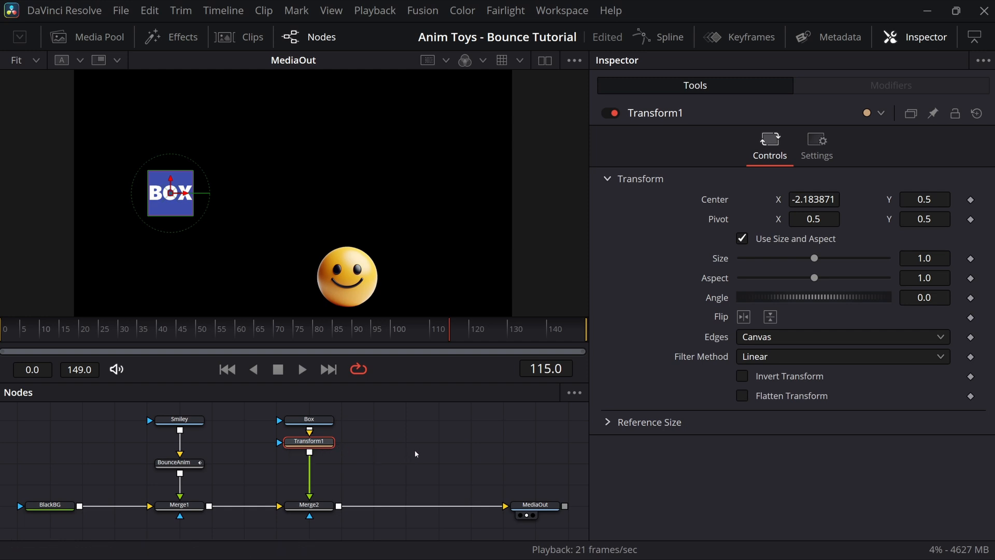
Step: Keyframe Transform1's Size from 0.2 at frame 0 to 3 at frame 149, and preview the growth
left_click_drag(20, 336, 1, 336)
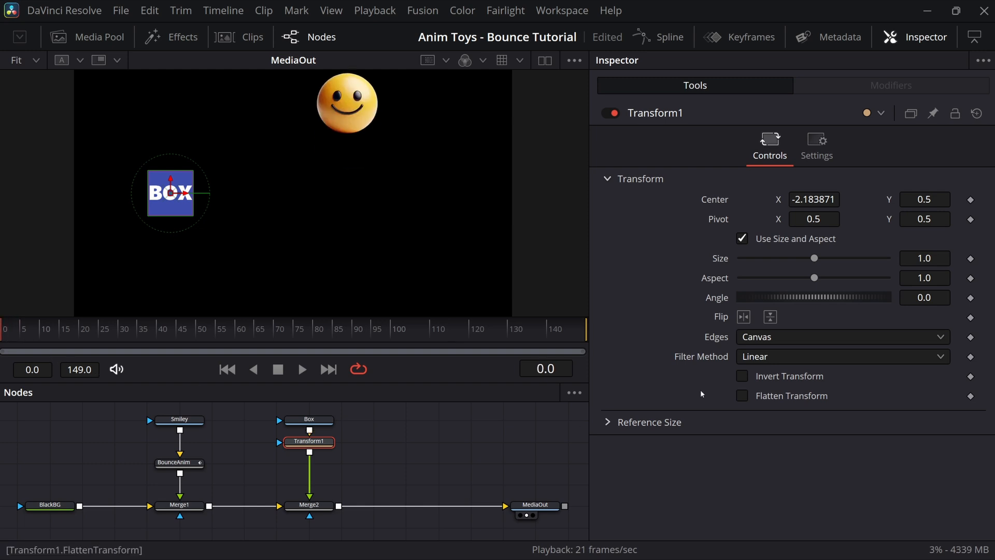
left_click(970, 259)
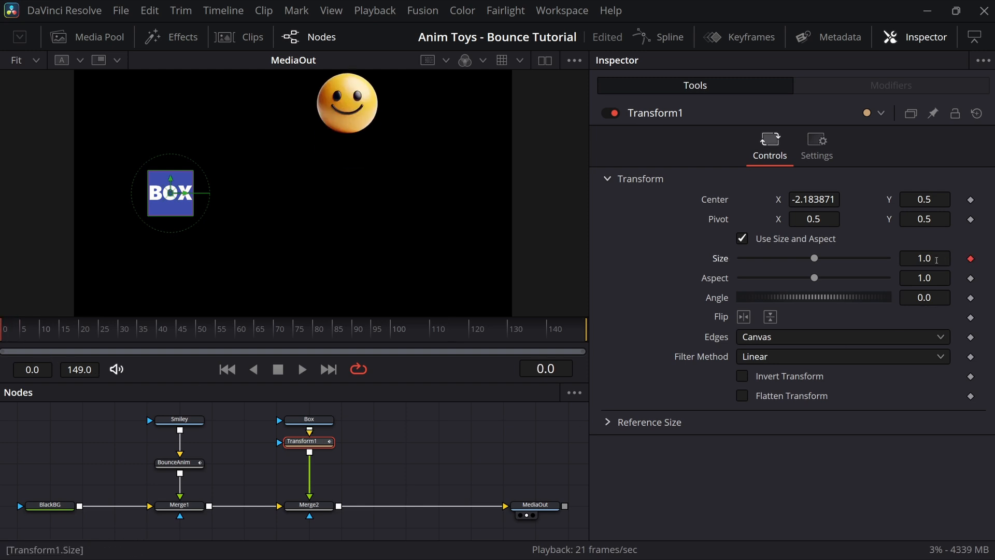
left_click_drag(814, 260, 755, 267)
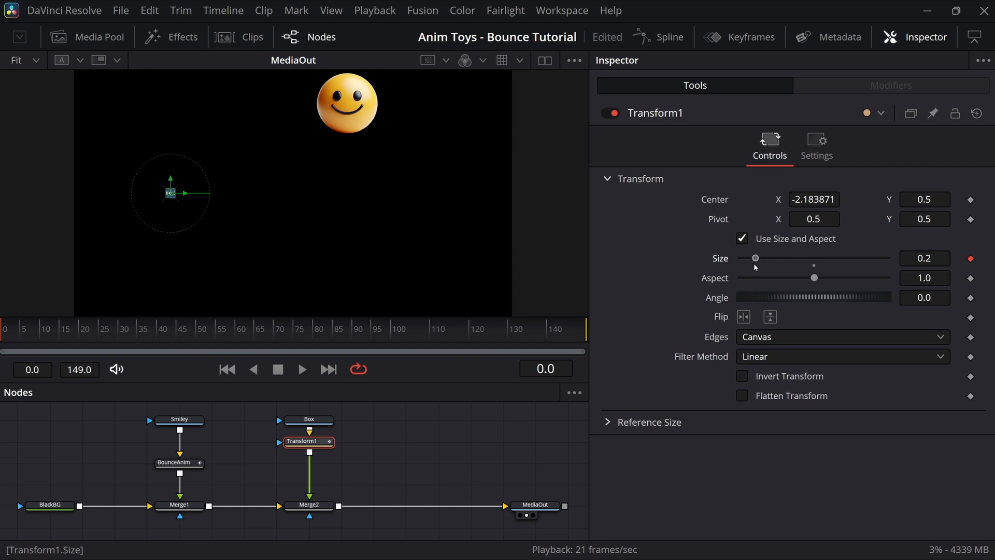
left_click_drag(257, 346, 624, 335)
left_click(920, 257)
type("3")
key("Tab")
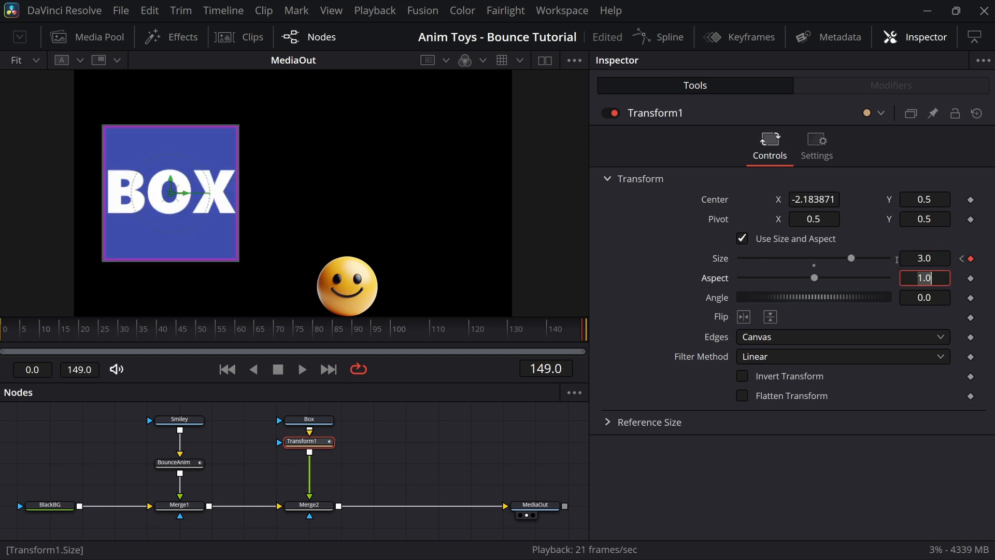
left_click(301, 371)
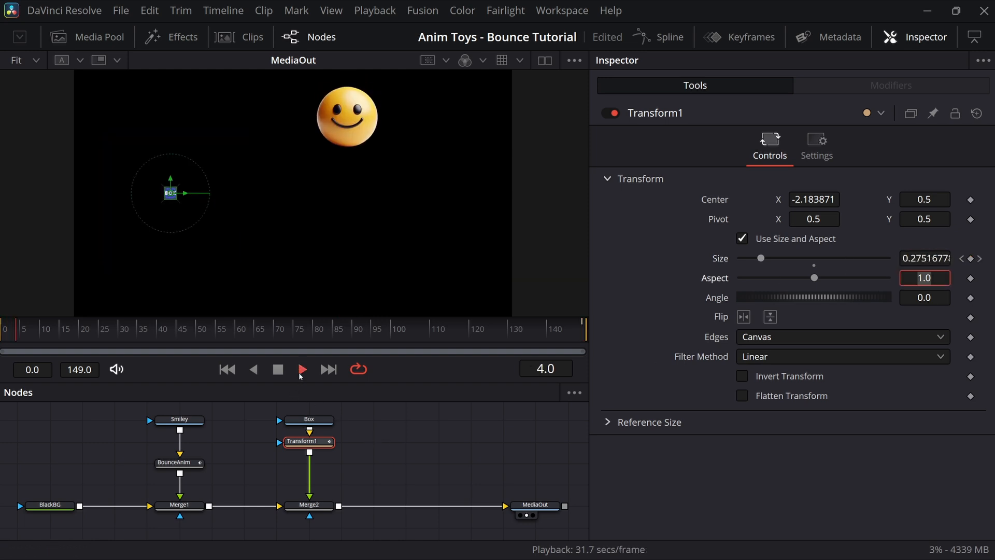
left_click(422, 468)
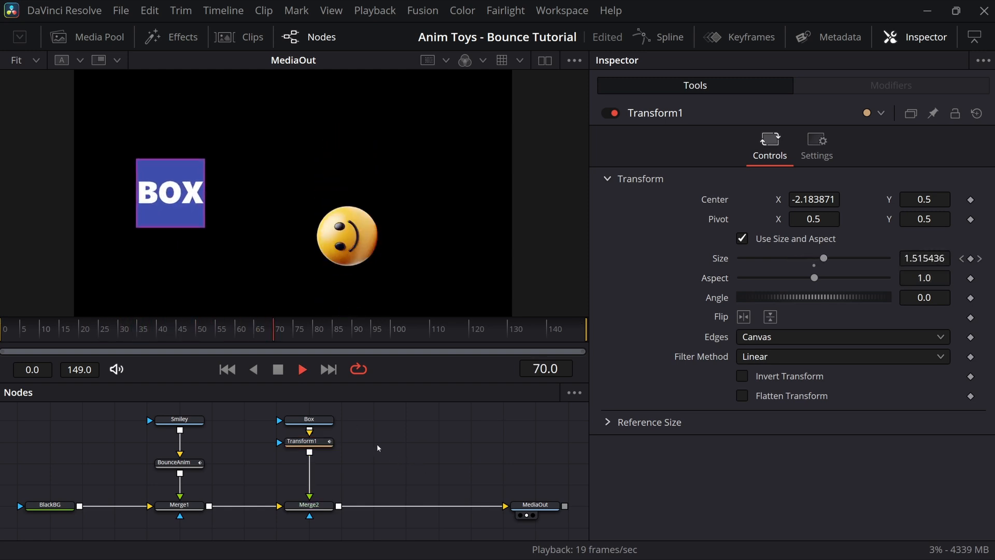
left_click(279, 372)
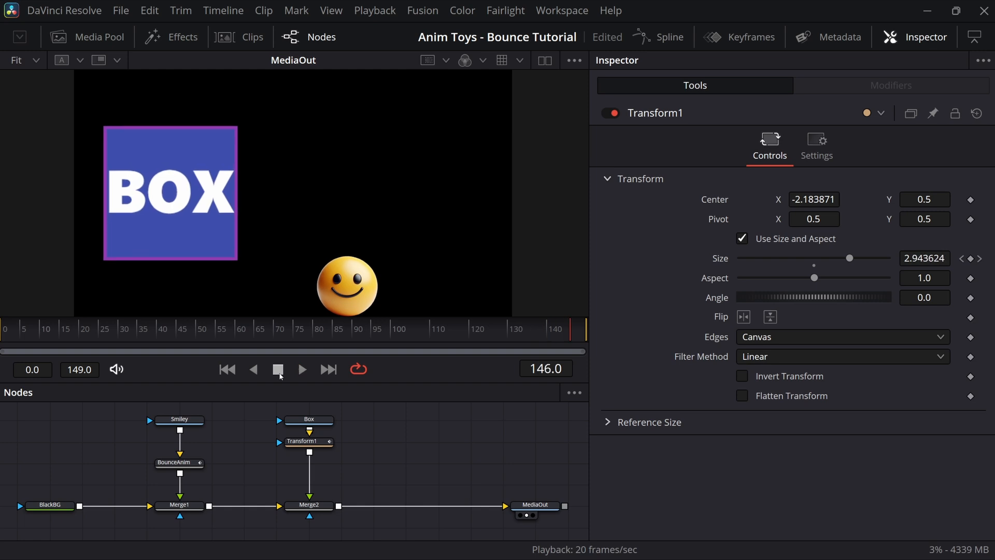
Step: Insert a Bounce Stretcher node after Transform1
left_click(313, 445)
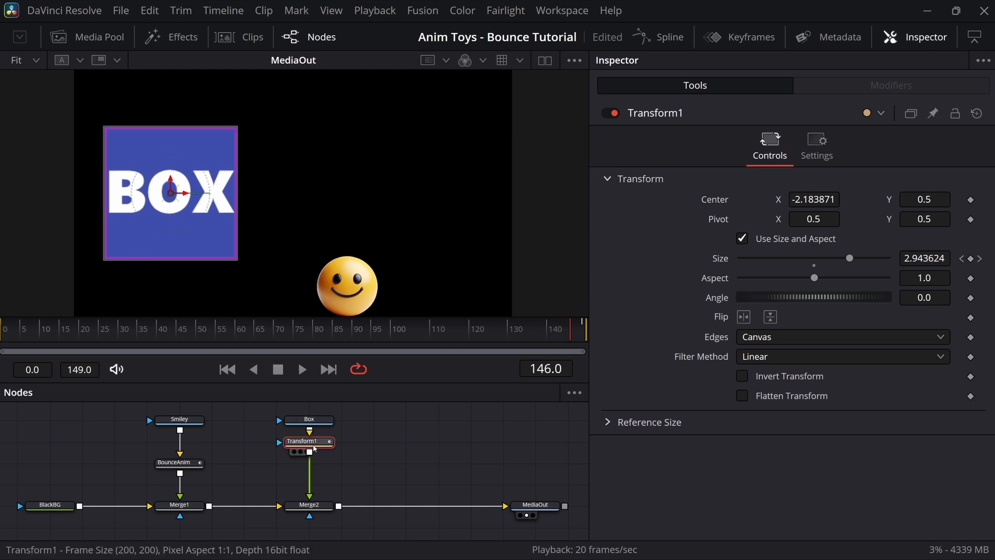
key("shift+space")
type("Bounce Stretcher")
left_click(530, 426)
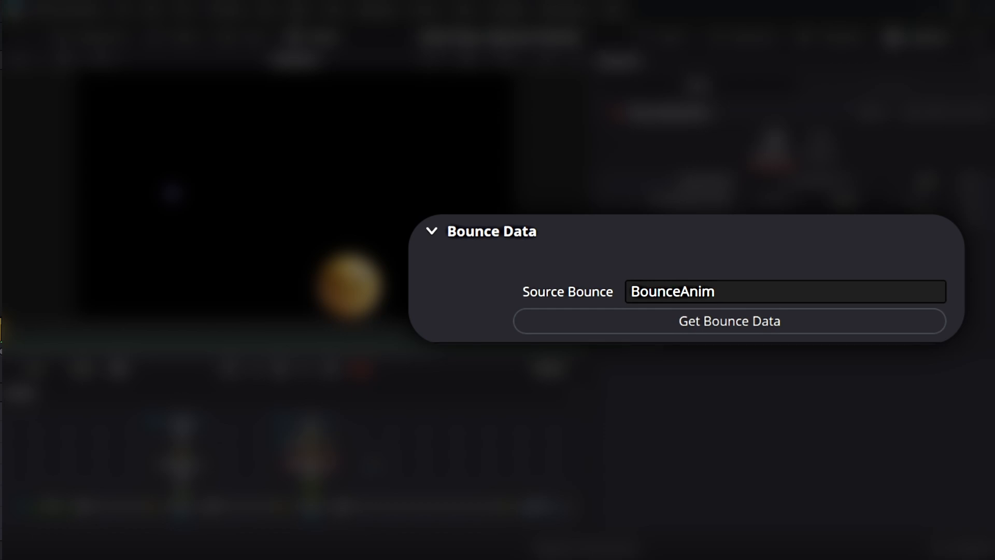
Step: Load the bounce data from BounceAnim into BounceStretcher with Get Bounce Data
left_click(621, 328)
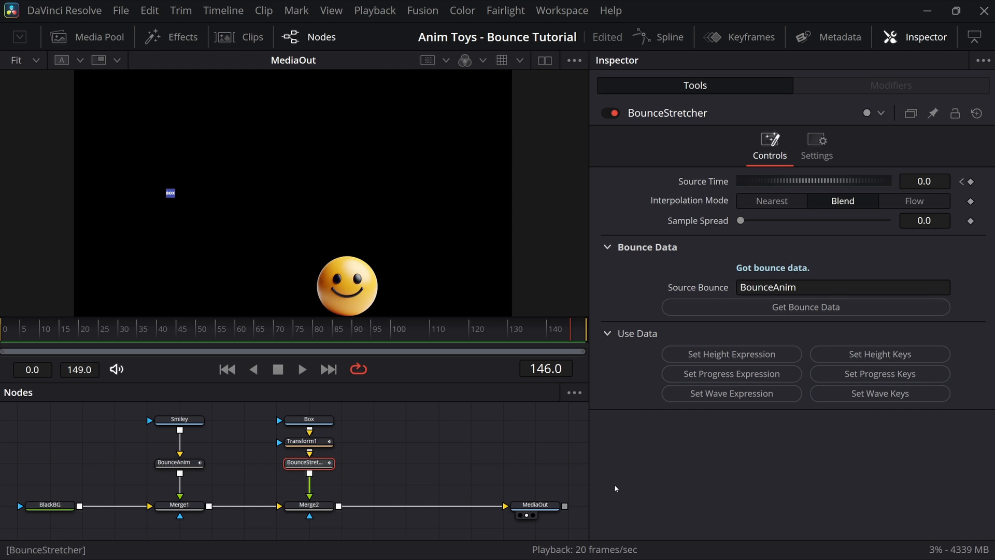
Step: Keyframe BounceStretcher's Source Time from the bounce height data and play back the retimed box
left_click(880, 354)
left_click(303, 370)
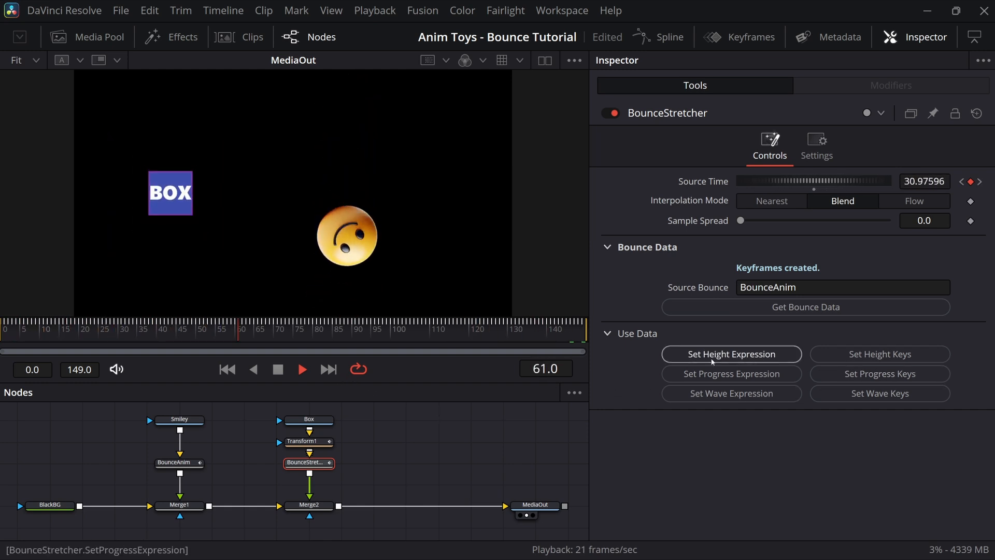
Step: Replace the height keys with Set Progress Keys and play the progress-driven retiming
left_click(278, 370)
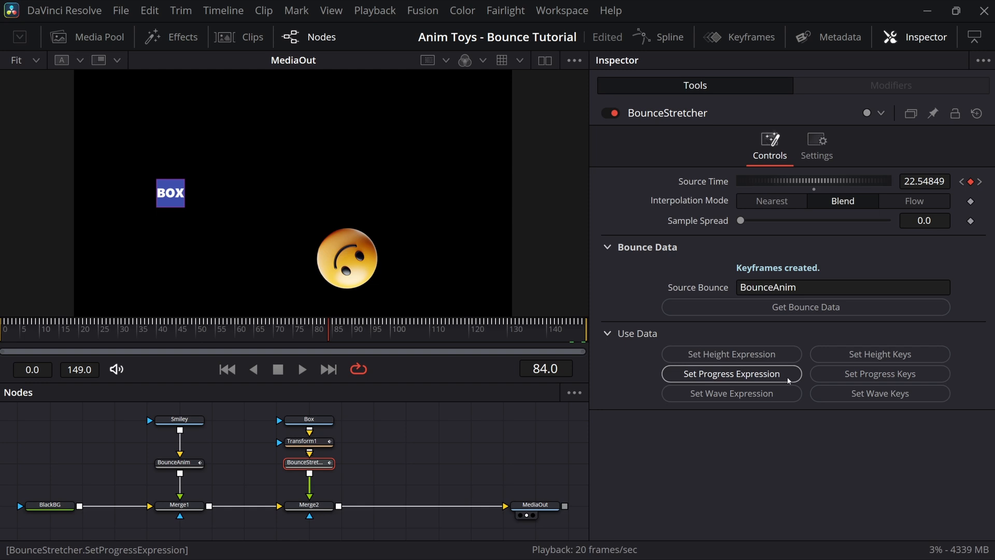
left_click(842, 383)
left_click(302, 369)
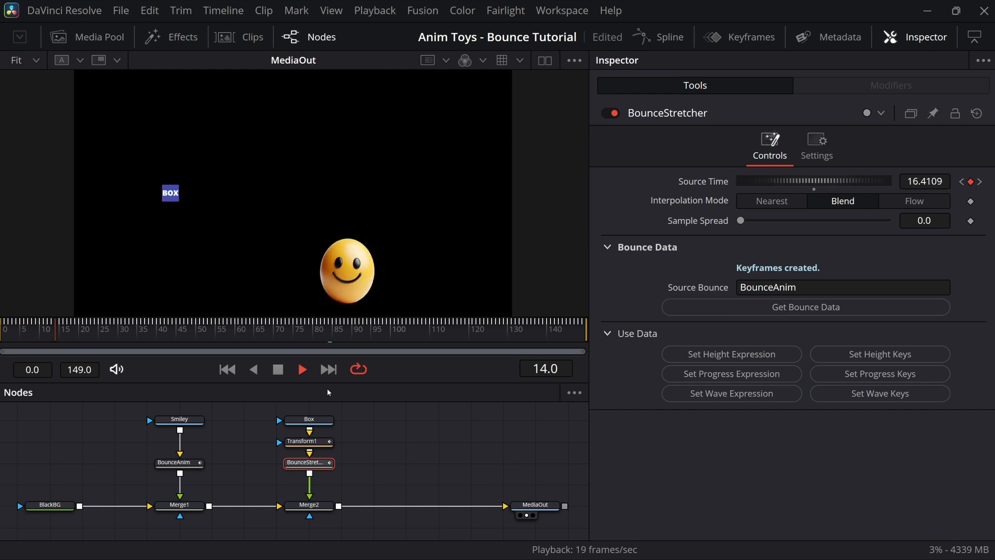
key("space")
Step: Scrub through frames around 32, where the box is tiny, then on to frame 45
left_click_drag(133, 338, 125, 340)
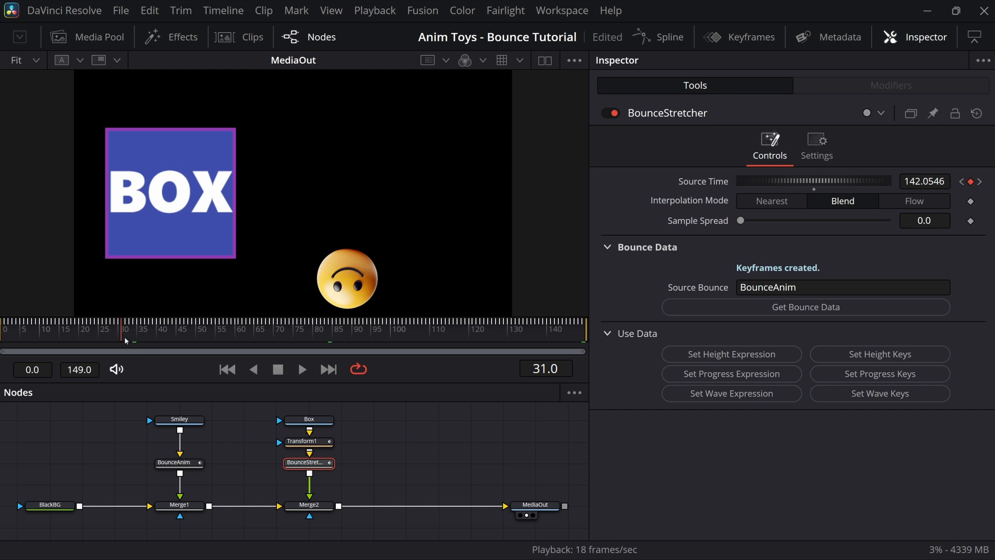
left_click_drag(125, 339, 126, 341)
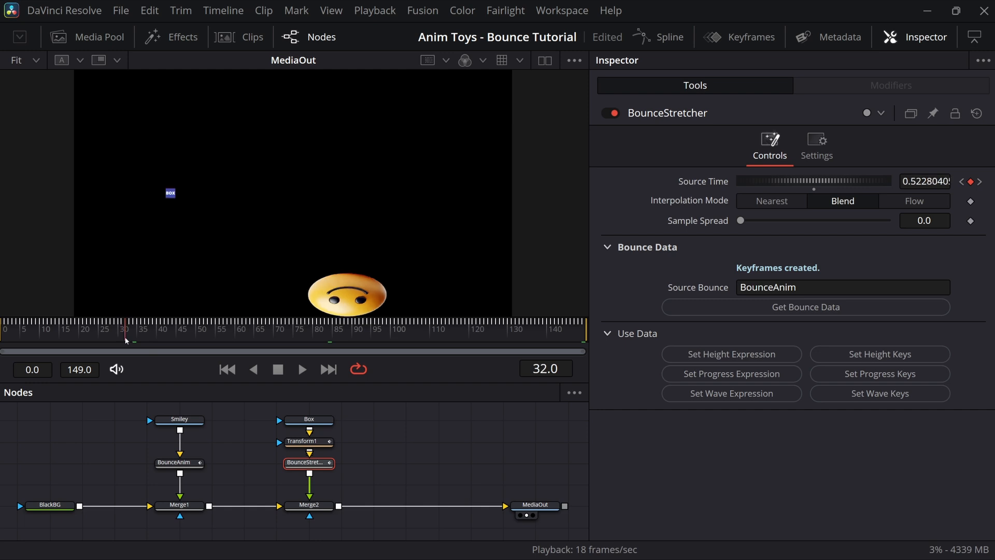
left_click_drag(126, 340, 251, 332)
Step: Rekey Source Time with Set Wave Keys, then play and scrub around frame 24 to review the timing
left_click(303, 368)
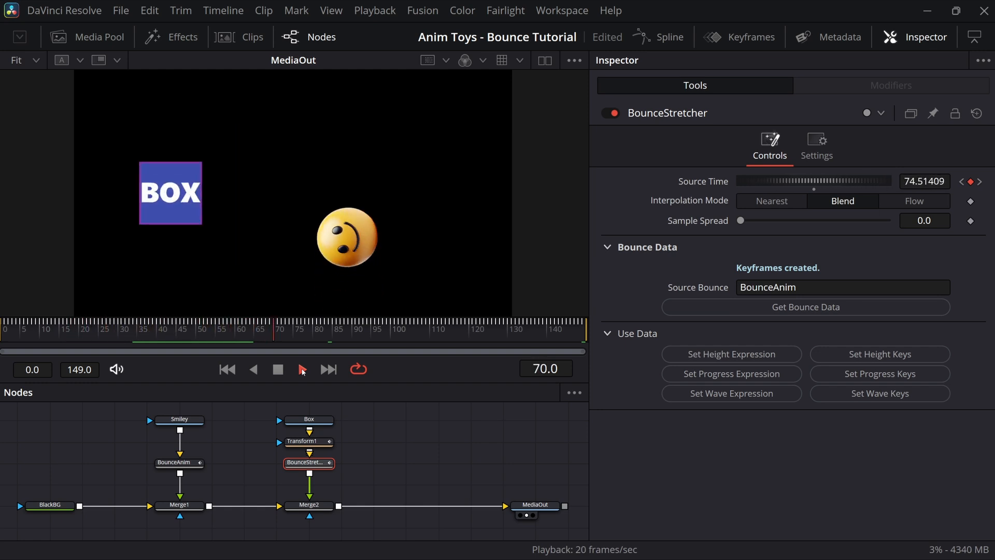
left_click(276, 371)
left_click(829, 393)
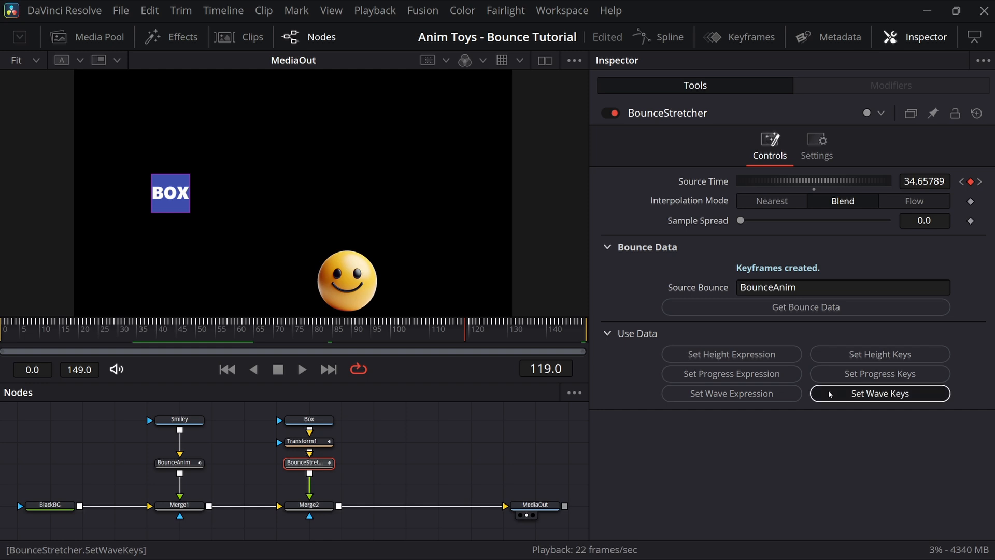
left_click(302, 369)
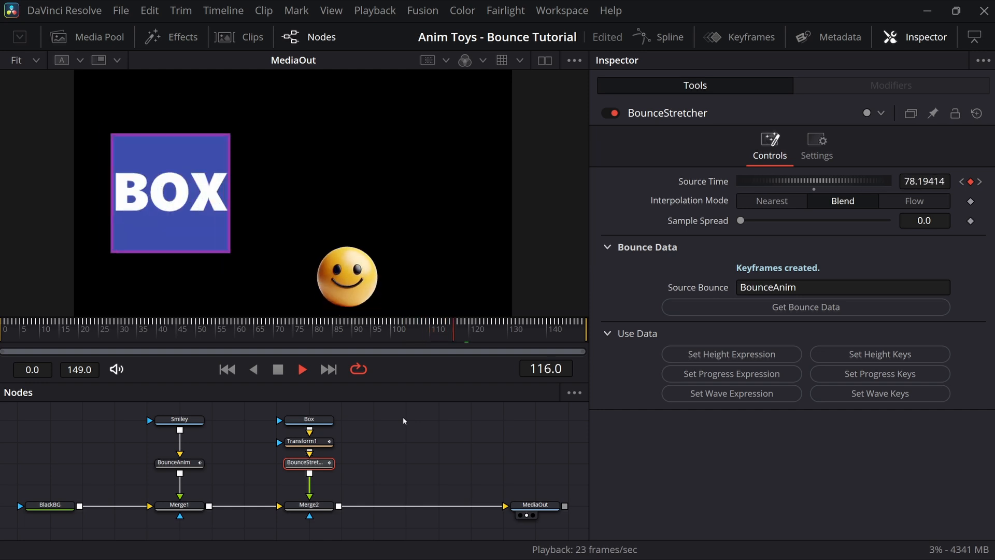
left_click(279, 370)
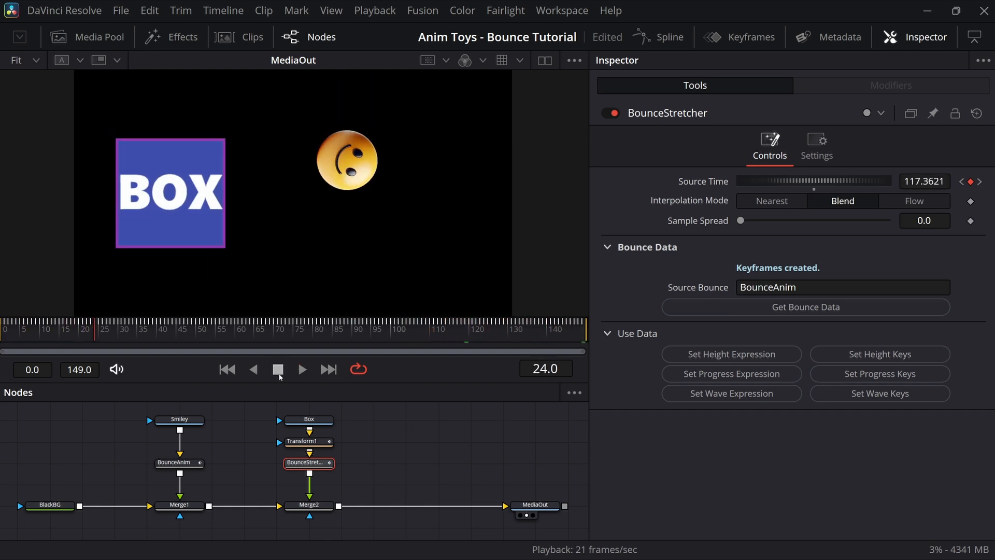
left_click_drag(107, 328, 362, 324)
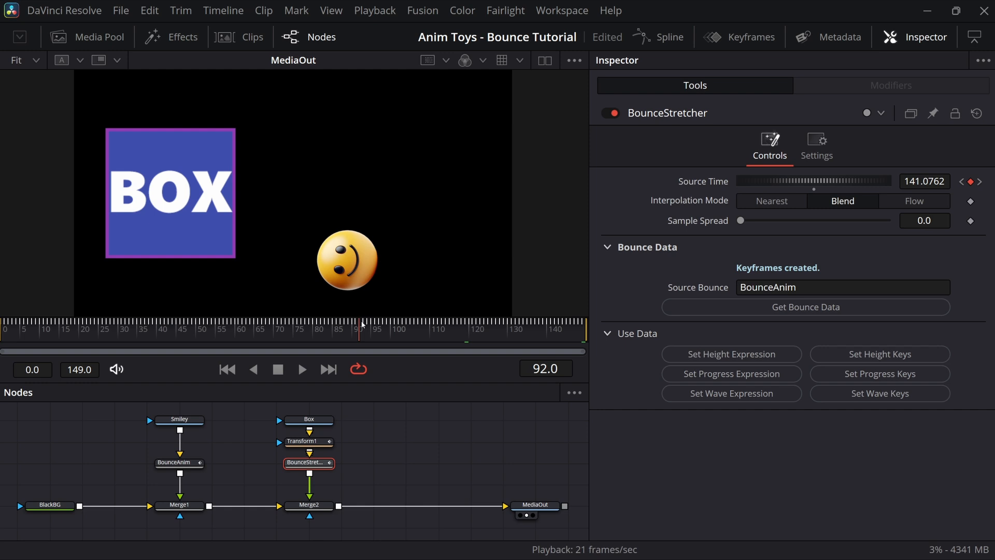
left_click(302, 370)
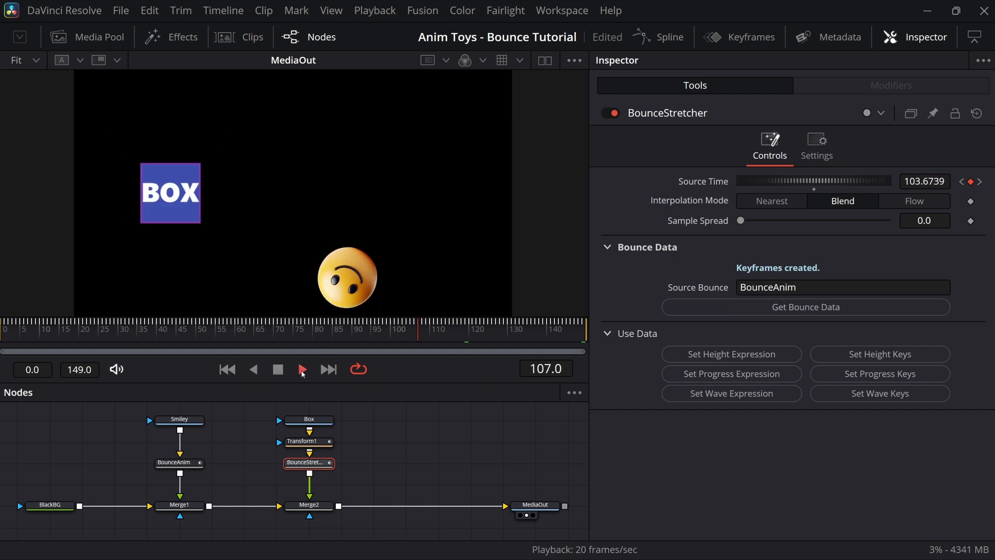